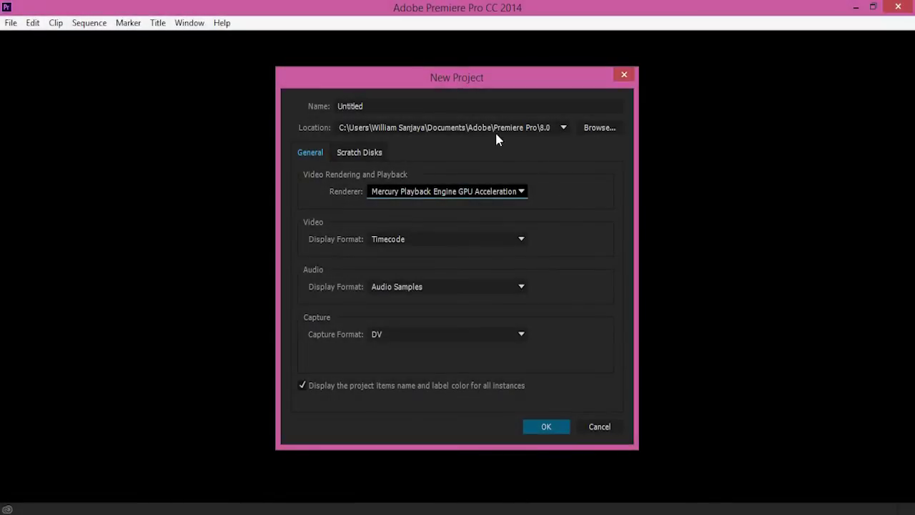
Step: Name the new project "Cinematic Look" and create it with the default settings
left_click(393, 106)
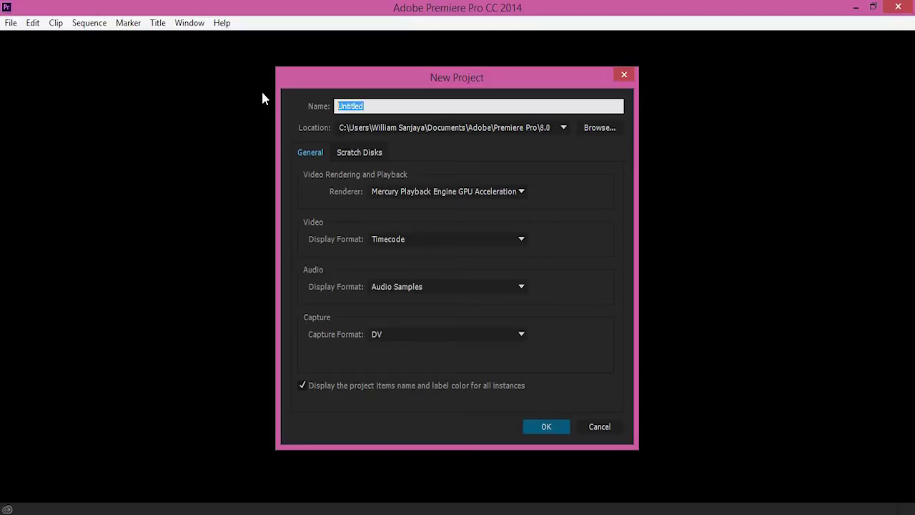
type("Cinematic Look")
left_click(560, 423)
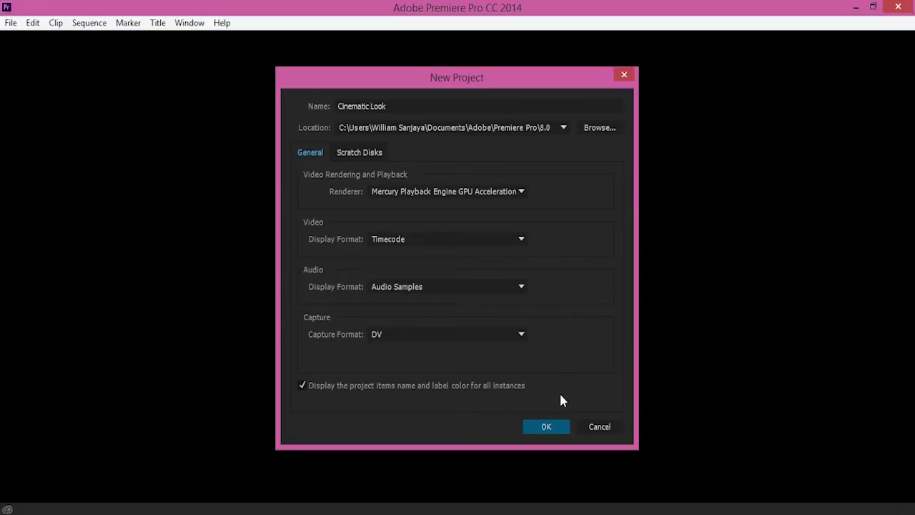
left_click(549, 429)
left_click(547, 427)
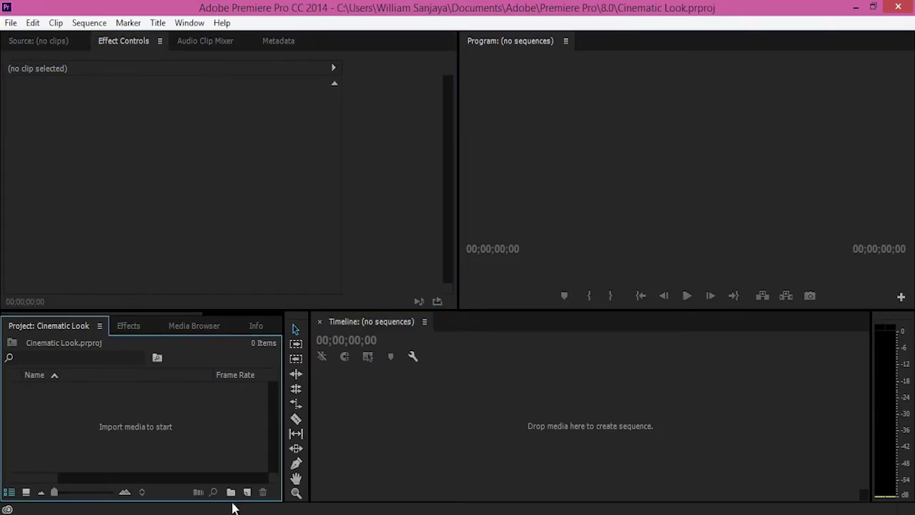
Step: Create two bins in the project, named "Footage" and "Sequence"
left_click(231, 492)
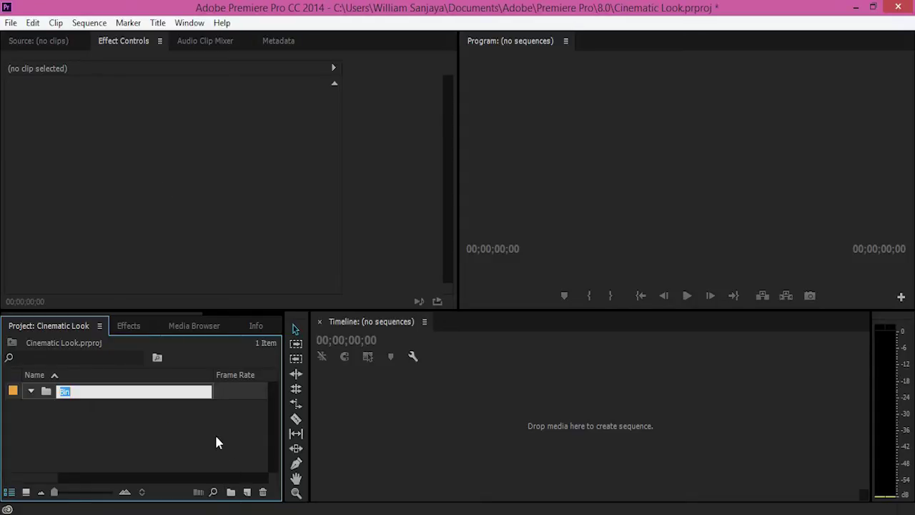
type("Footage")
key("Return")
left_click(191, 415)
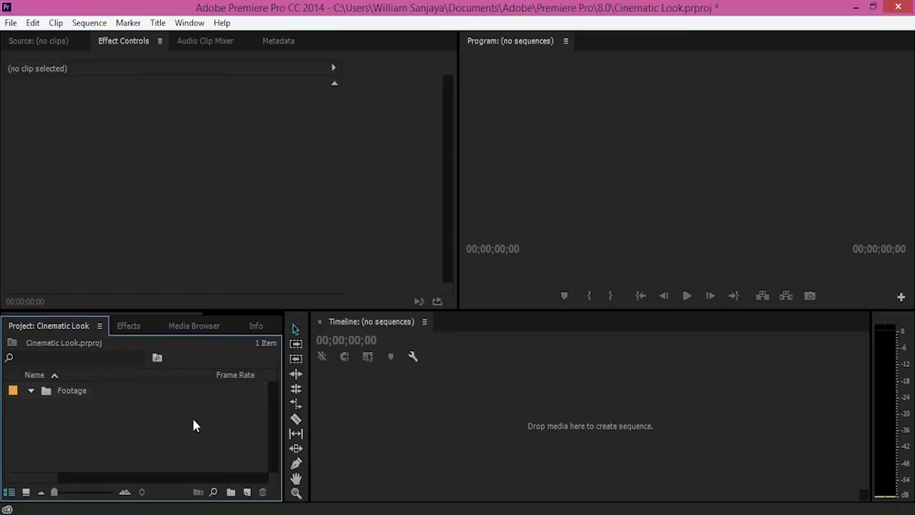
left_click(231, 492)
type("Sequence")
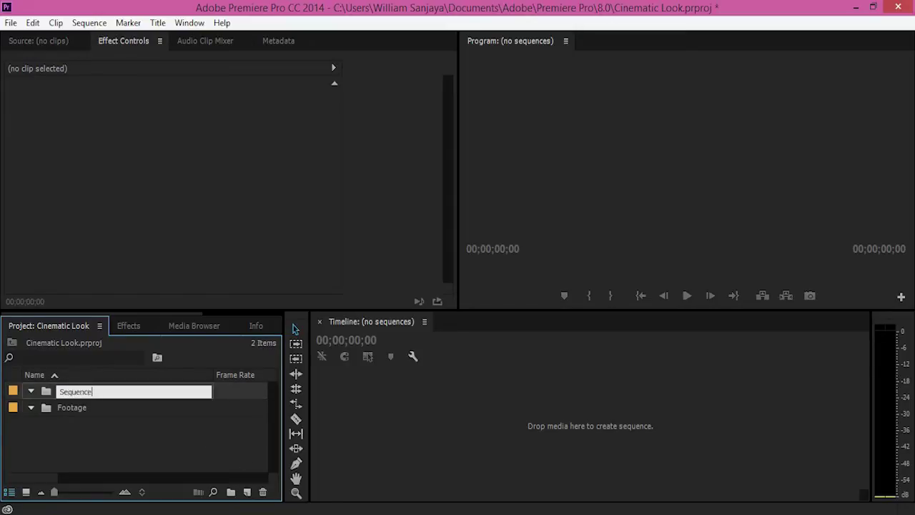
key("Tab")
left_click(202, 434)
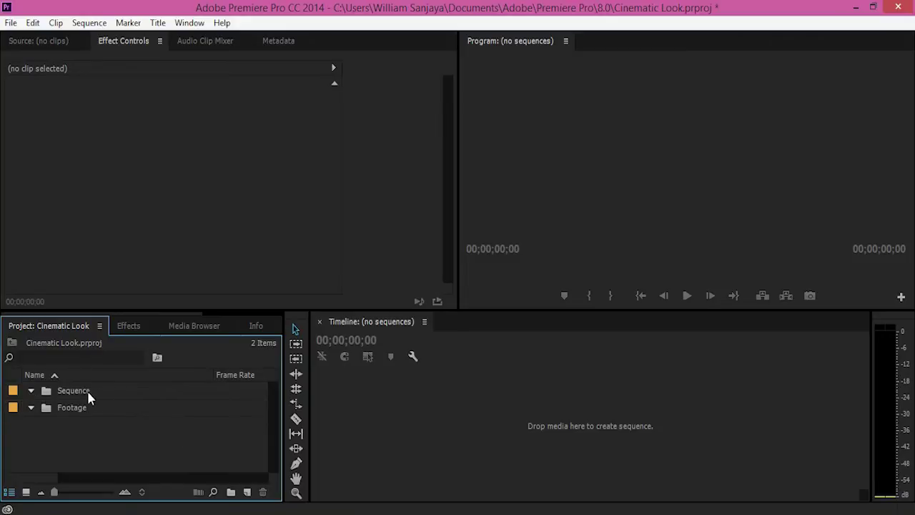
Step: Create a new sequence named "Main Sequence" using the HDV 720p25 preset
left_click(11, 22)
mouse_move(143, 38)
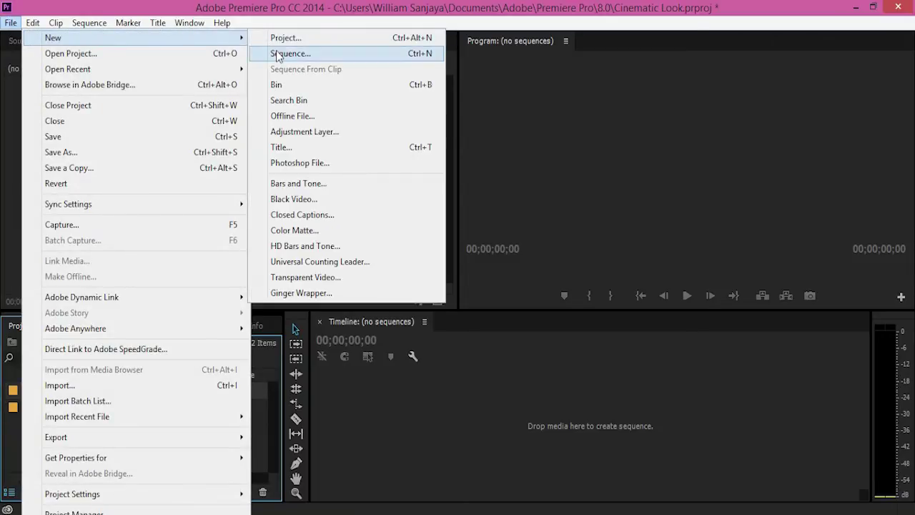
left_click(278, 54)
left_click(300, 327)
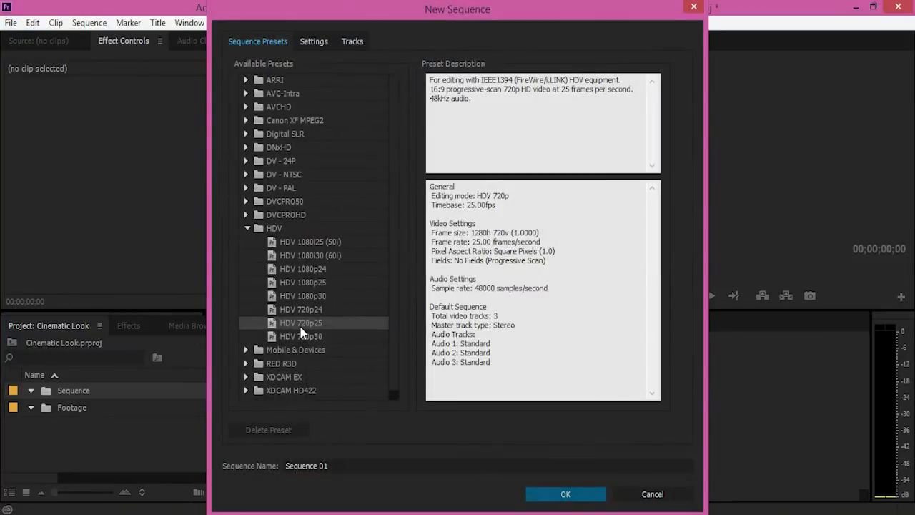
left_click(329, 465)
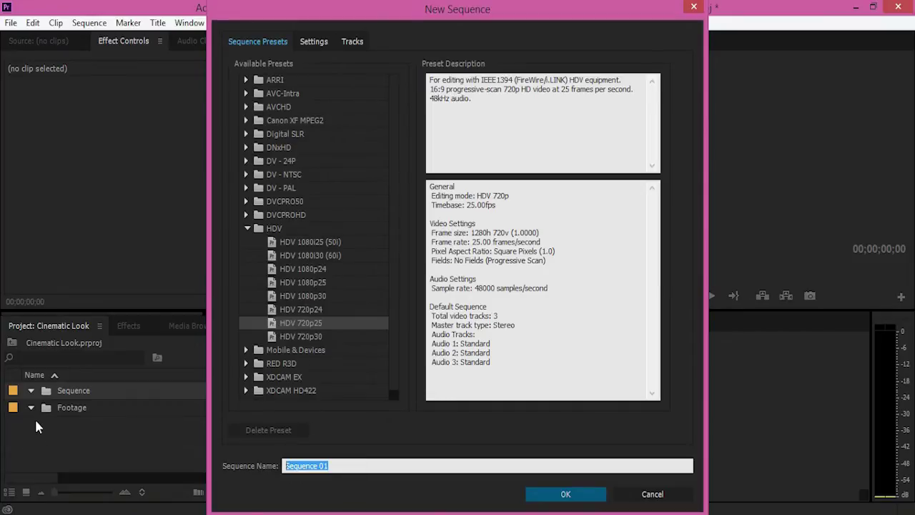
type("Main Sequence")
key("Return")
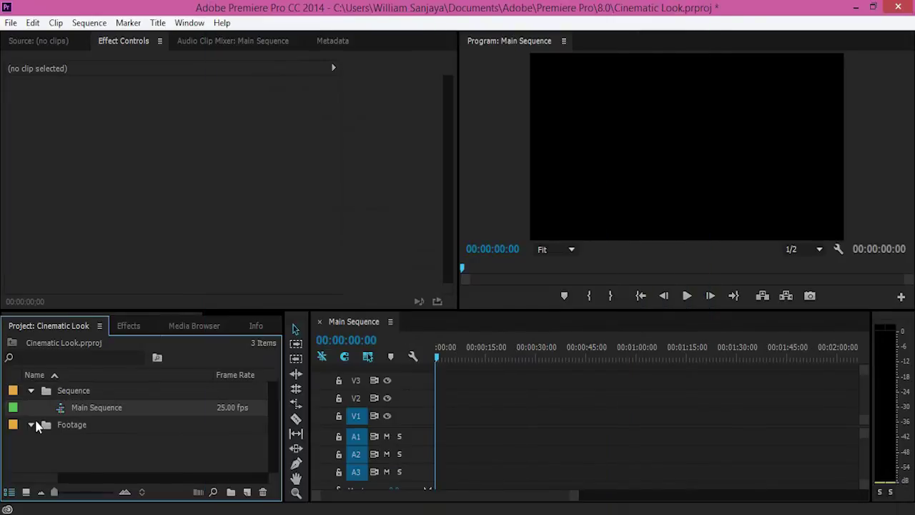
Step: Import the video clip 00001.MTS from the Shooting folder inside Covers > Rude
left_click(41, 426)
double_click(69, 476)
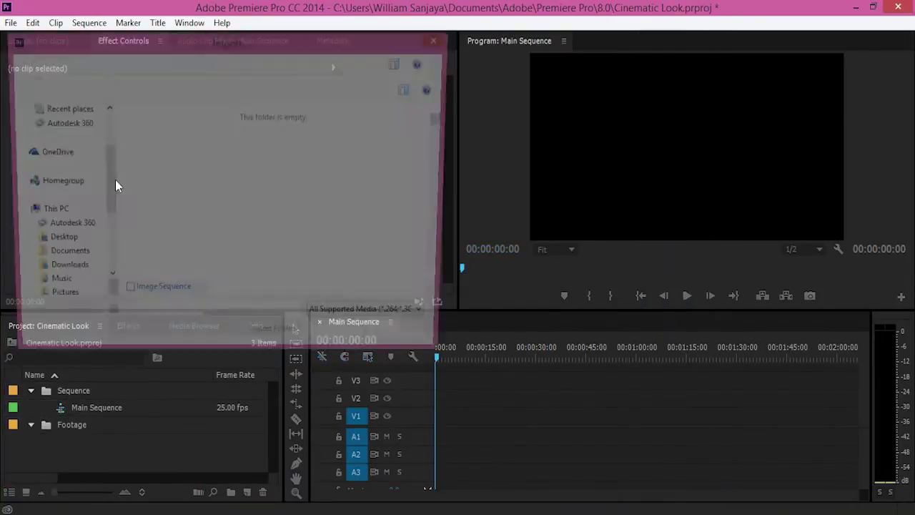
left_click(97, 65)
left_click(109, 66)
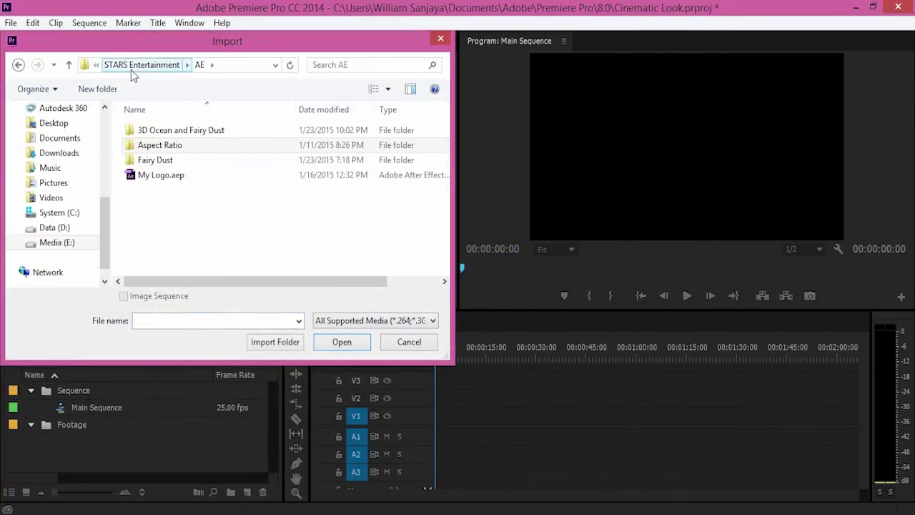
left_click(131, 68)
double_click(175, 218)
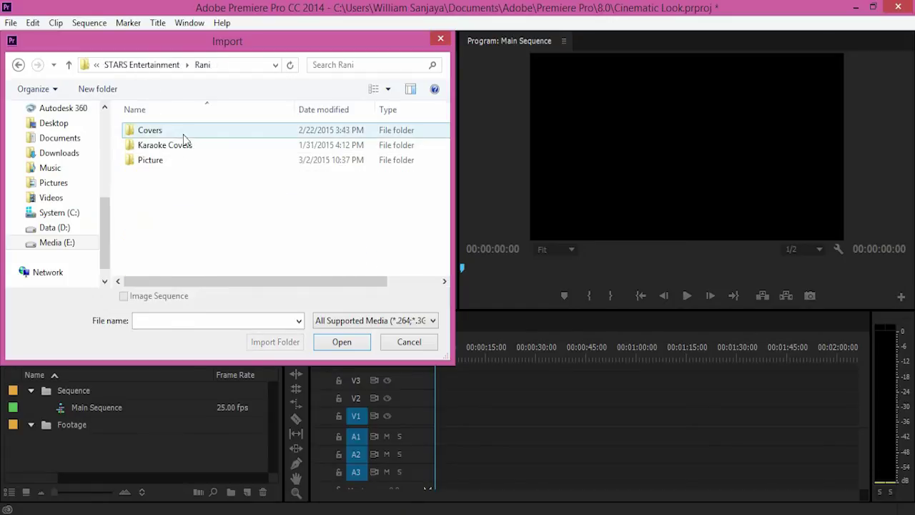
double_click(182, 131)
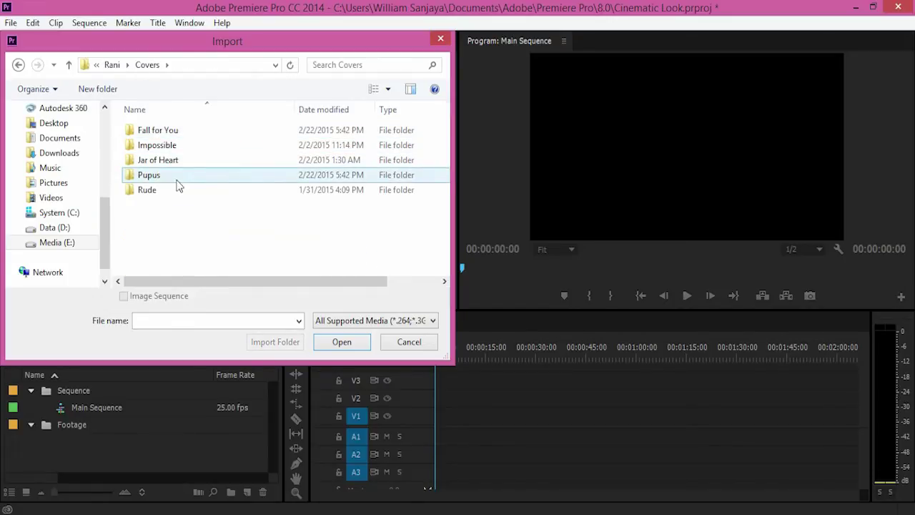
double_click(173, 189)
double_click(175, 149)
left_click(223, 169)
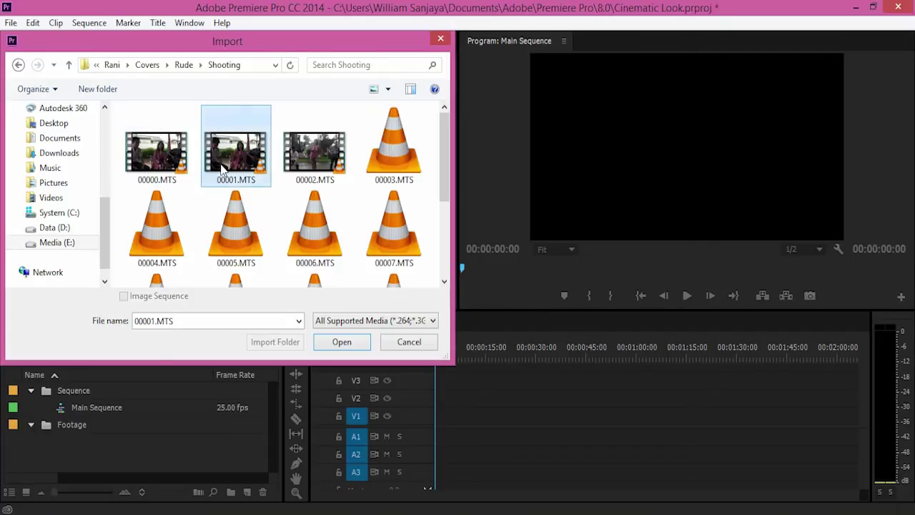
double_click(223, 169)
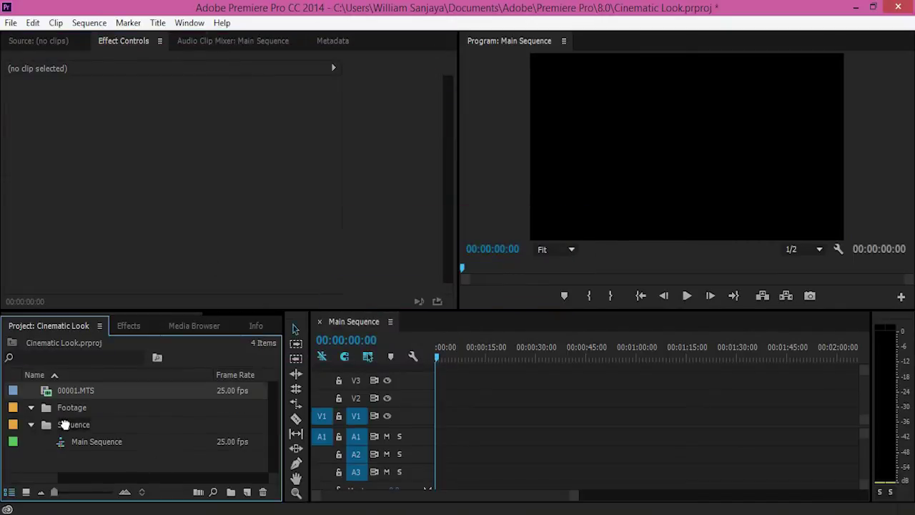
Step: Move the clip 00001.MTS into the Footage bin and collapse both bins
left_click_drag(64, 424, 53, 406)
left_click(31, 391)
left_click(31, 408)
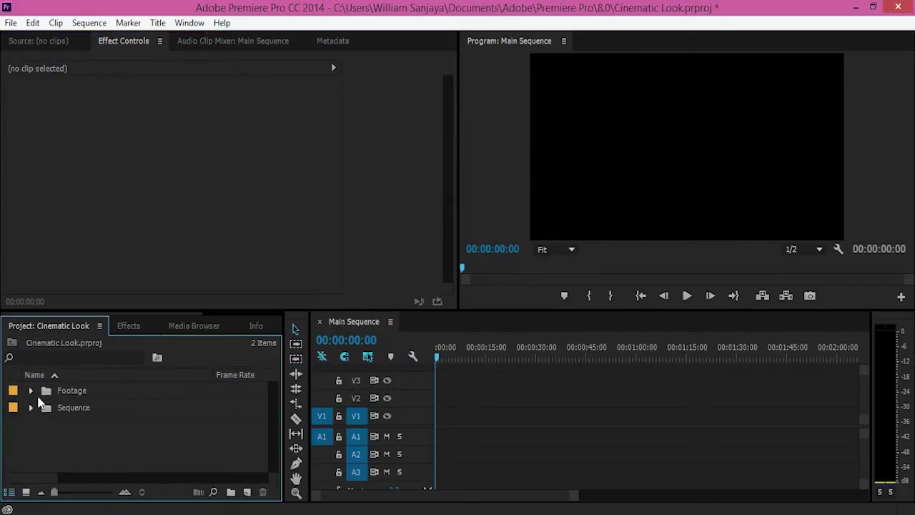
Step: Place 00001.MTS at the start of track V1, keeping the existing sequence settings, and scale the clip to the frame size
left_click(30, 390)
left_click_drag(61, 408, 429, 425)
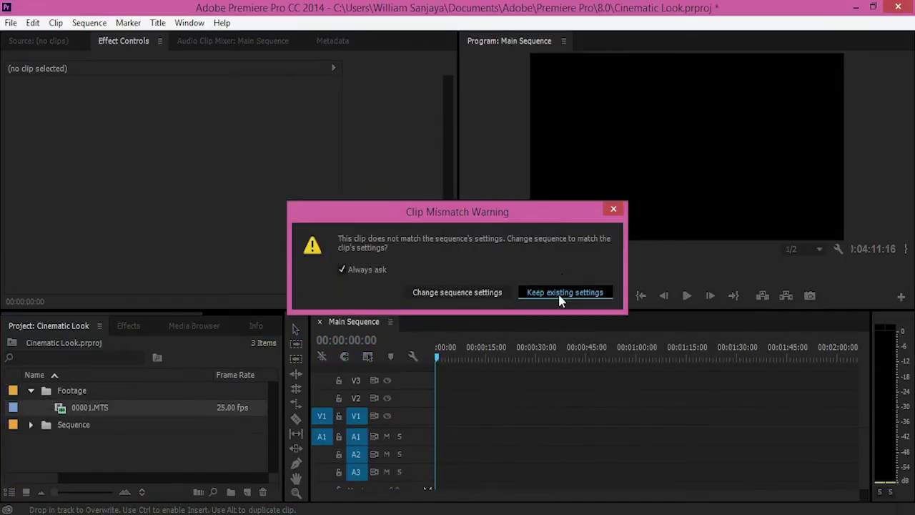
left_click(561, 293)
right_click(458, 418)
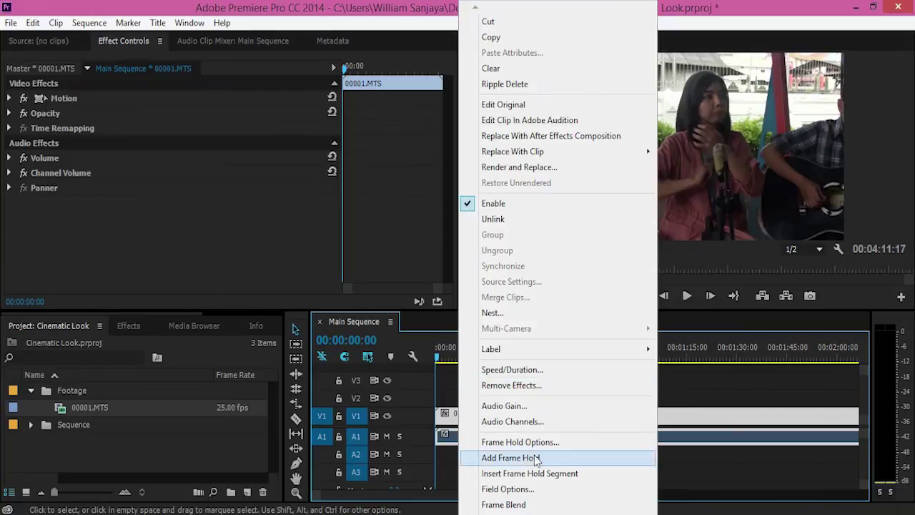
left_click(508, 513)
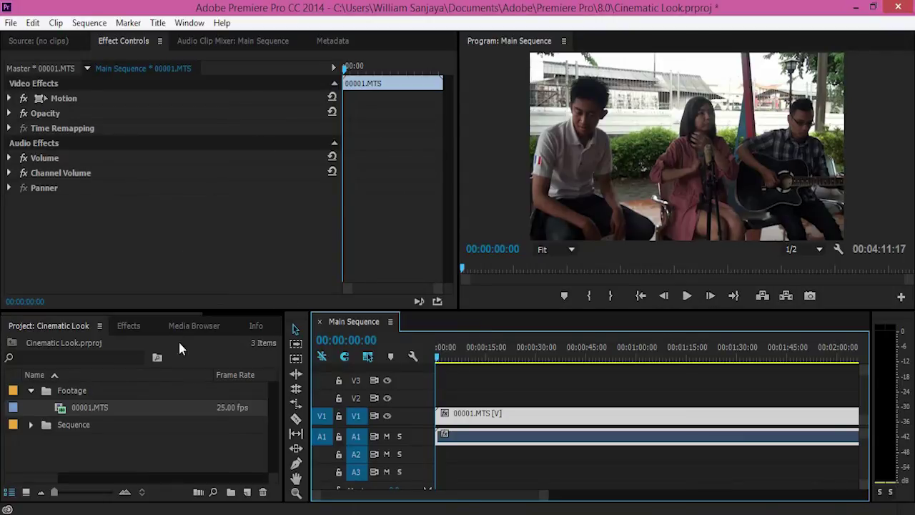
Step: Apply the Colorista III video effect from Magic Bullet Suite to the 00001.MTS clip in the timeline
left_click(135, 326)
left_click(11, 407)
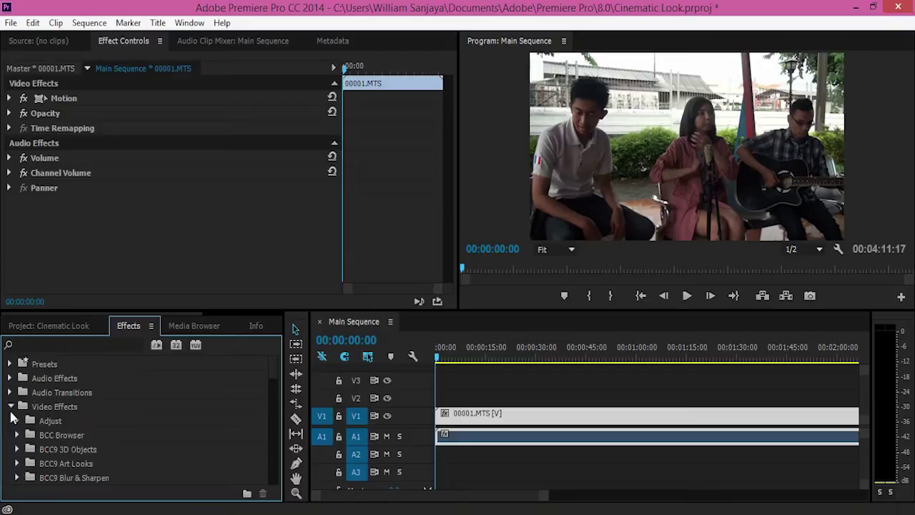
scroll(103, 389, "down", 5)
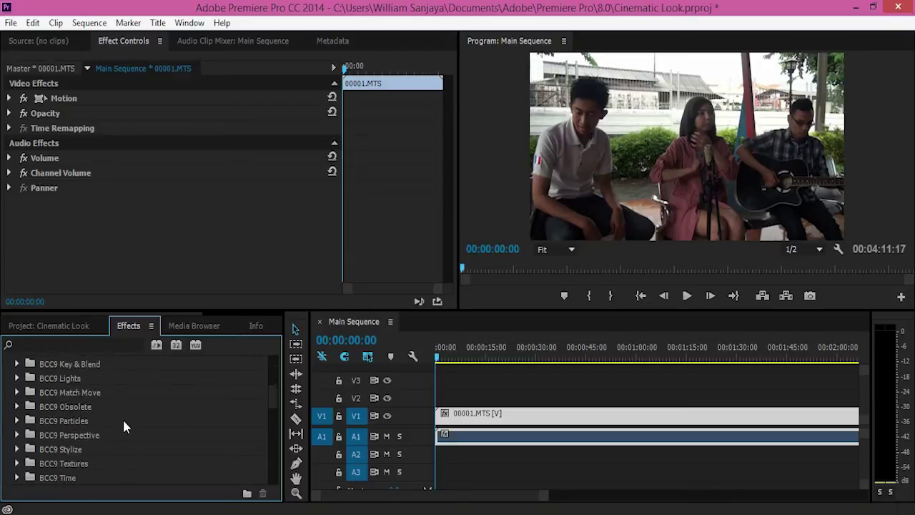
scroll(120, 422, "down", 6)
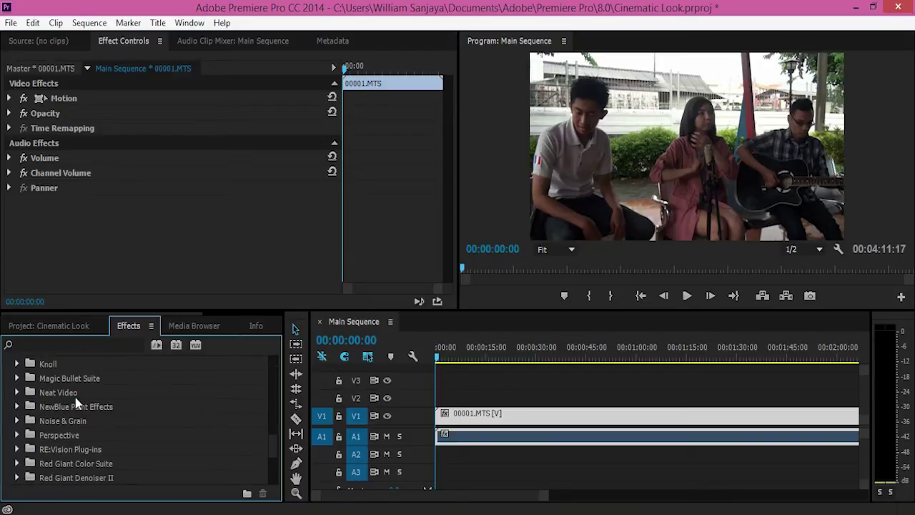
scroll(76, 404, "up", 1)
left_click(18, 393)
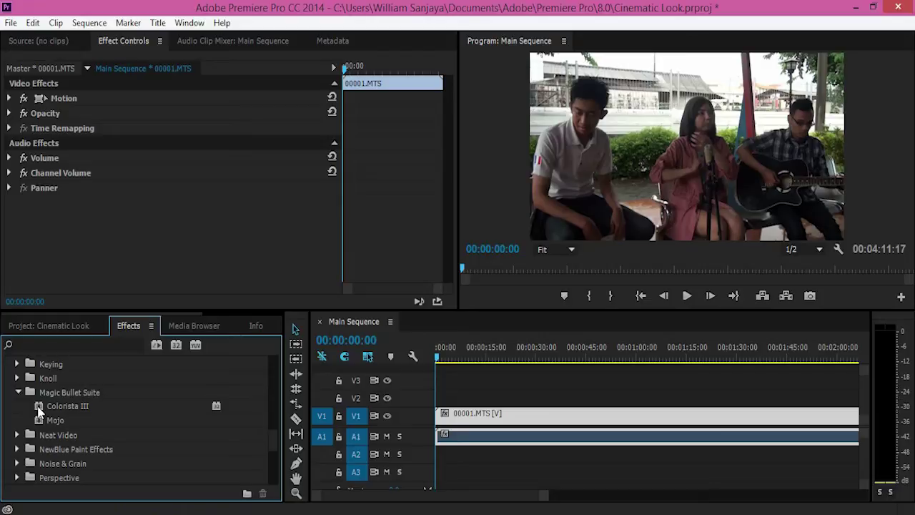
double_click(40, 409)
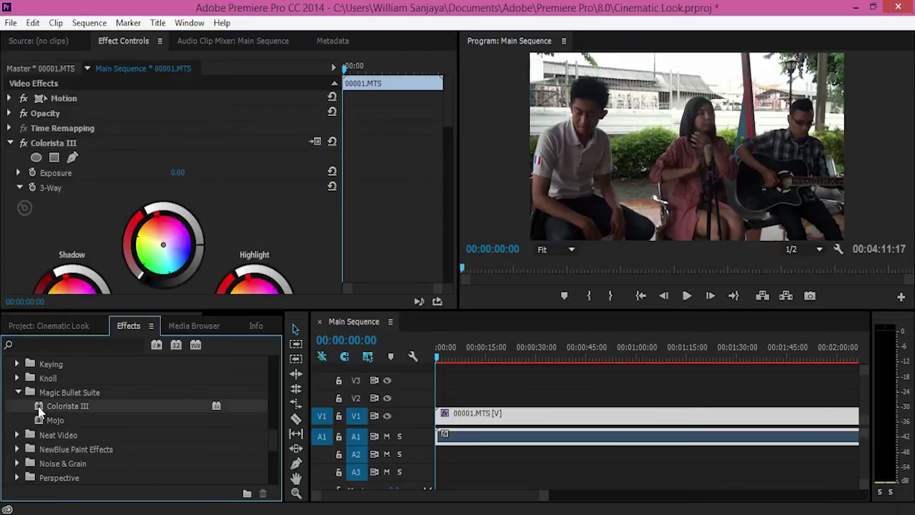
Step: Lower the Colorista III exposure to -0.20
scroll(296, 171, "down", 1)
scroll(213, 113, "down", 1)
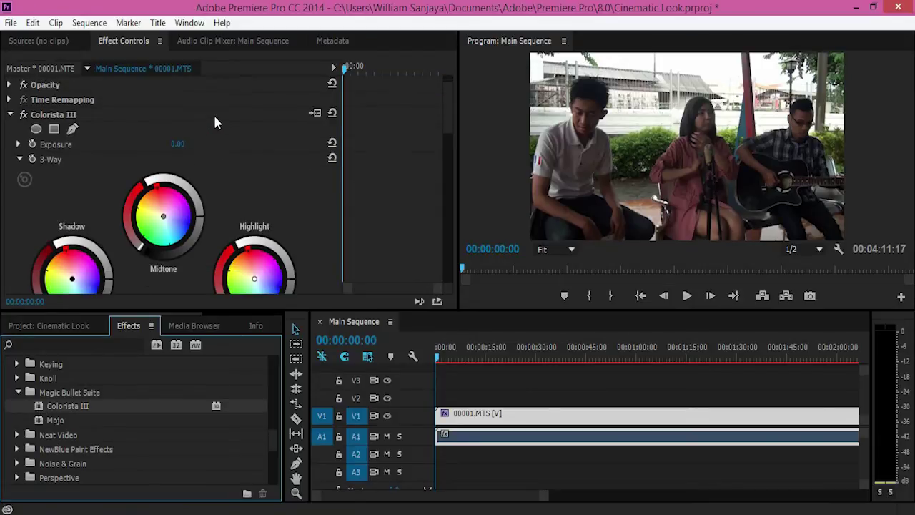
left_click(178, 143)
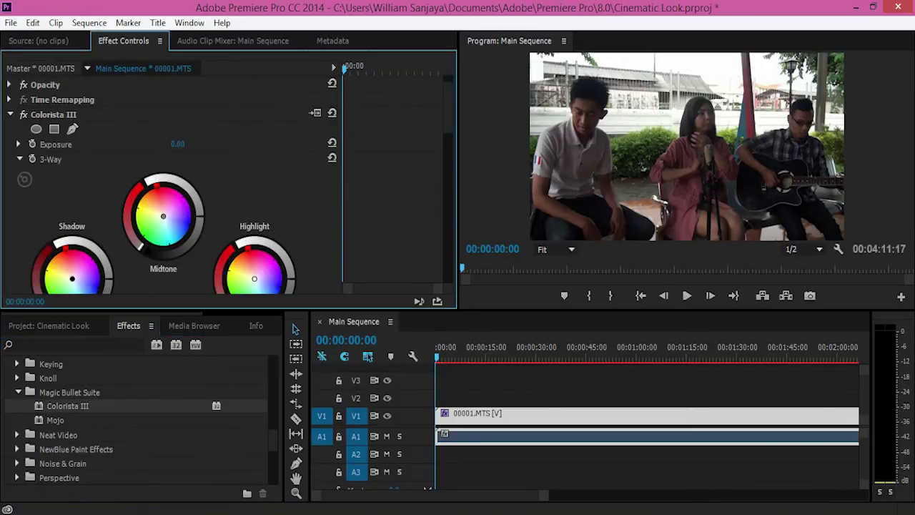
mouse_move(178, 144)
left_mouse_down()
mouse_move(107, 144)
mouse_move(190, 143)
mouse_move(170, 144)
left_mouse_up()
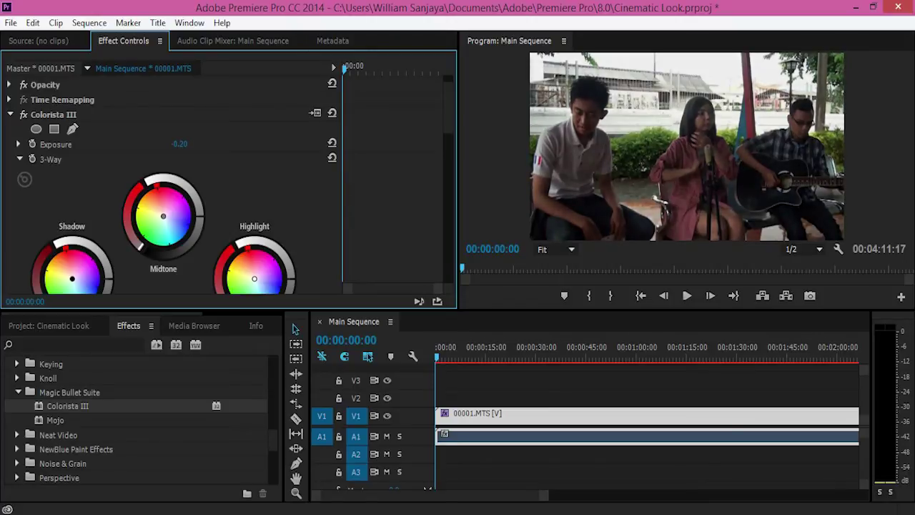
Step: Shift the shadow, midtone and highlight color wheels of Colorista III slightly toward orange
scroll(158, 138, "down", 3)
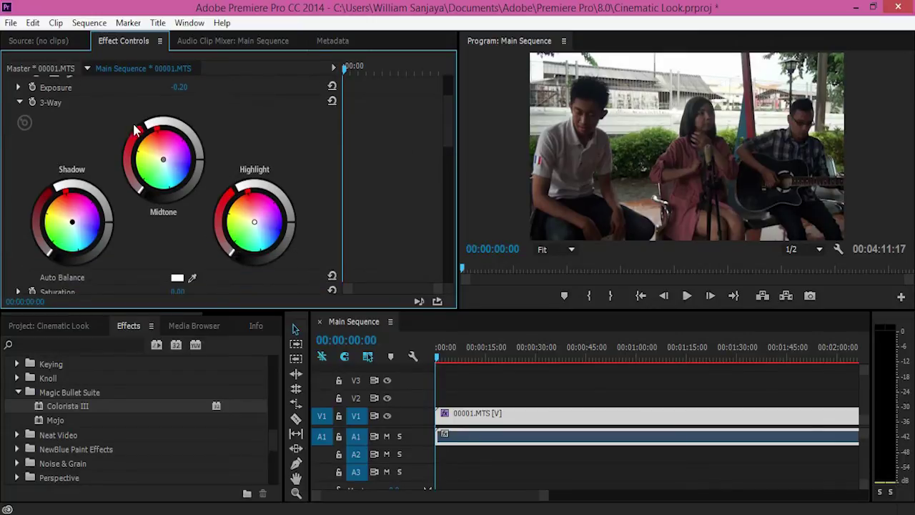
left_click_drag(72, 222, 70, 220)
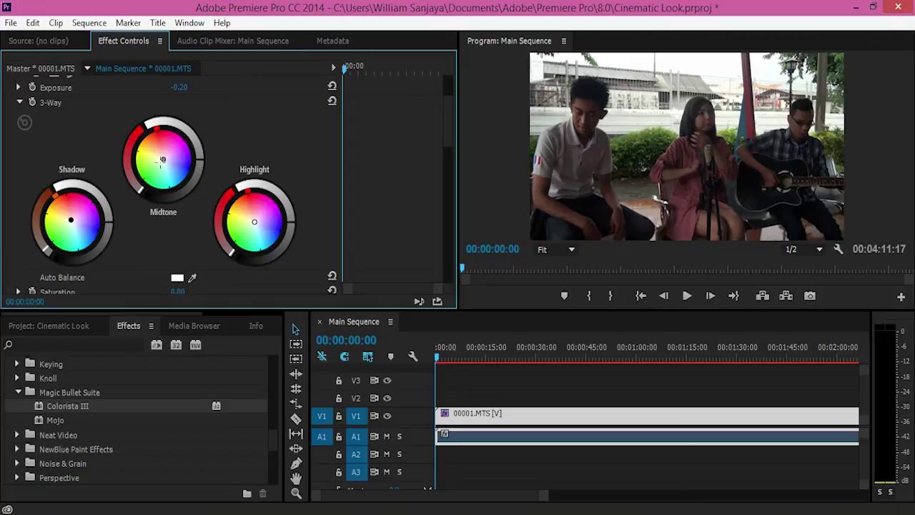
left_click_drag(163, 160, 162, 159)
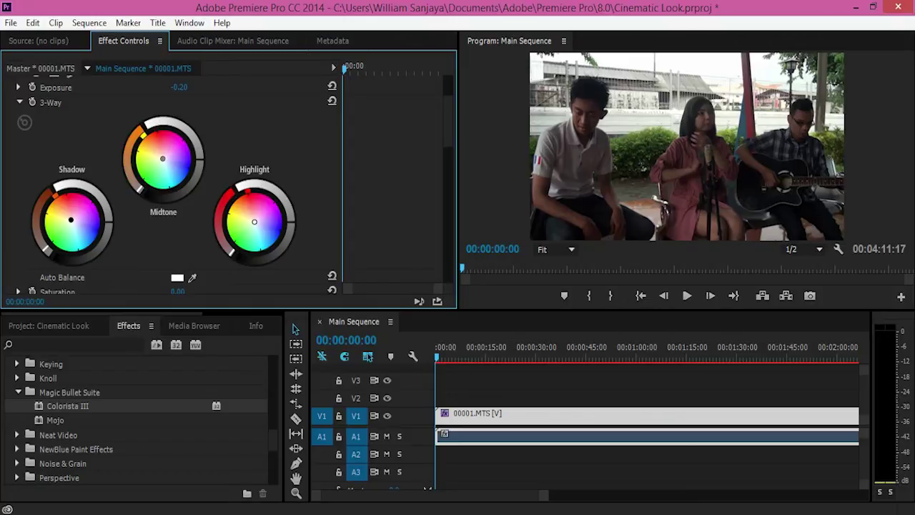
mouse_move(248, 191)
left_mouse_down()
mouse_move(230, 202)
mouse_move(253, 221)
left_mouse_up()
Step: Set the Colorista III saturation to 60
scroll(328, 149, "down", 4)
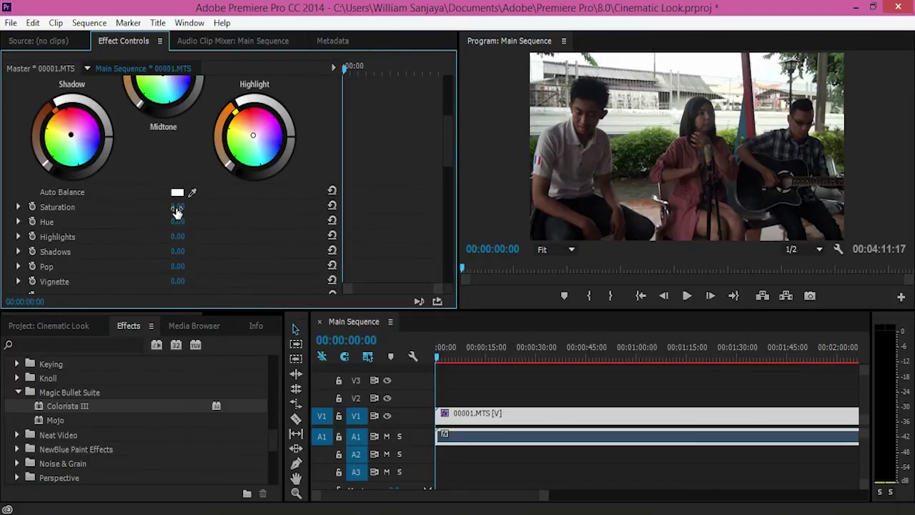
left_click_drag(177, 208, 197, 209)
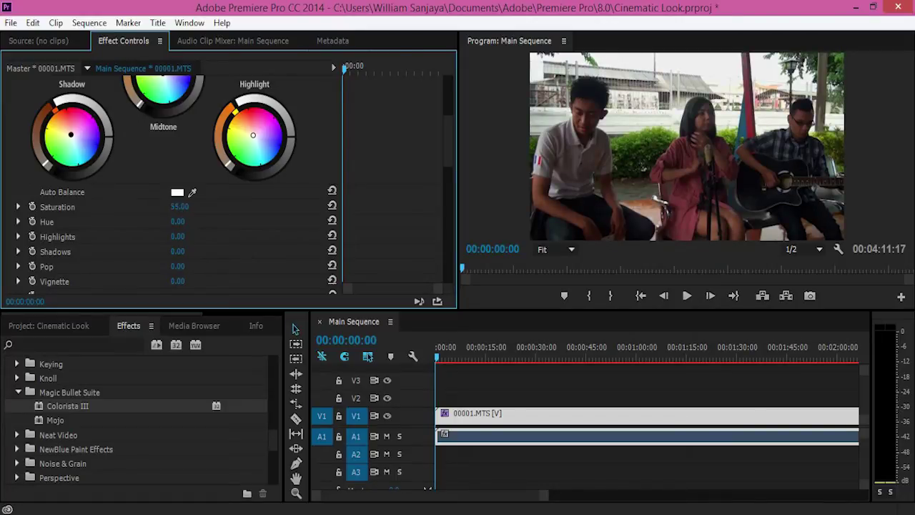
left_click(206, 207)
type("60")
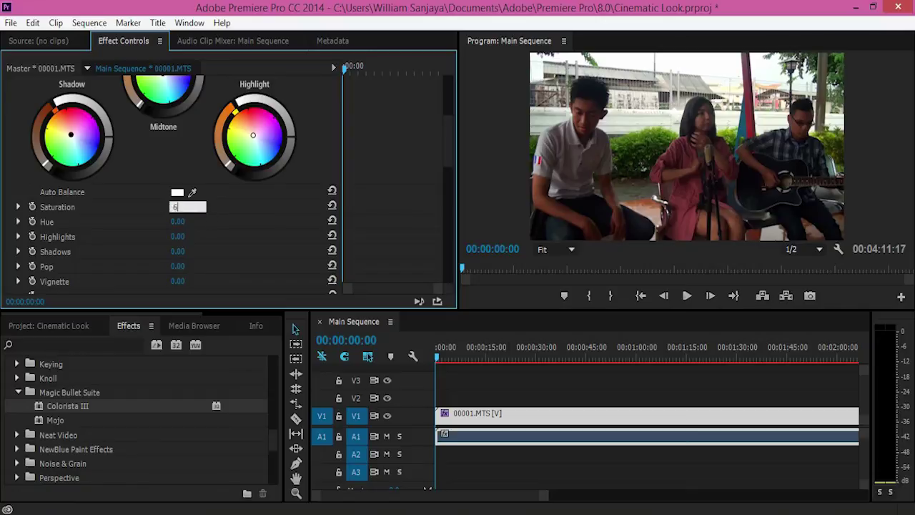
Step: Set the Colorista III hue to 5 and its highlights to 5
key("Return")
scroll(211, 196, "down", 1)
left_click_drag(170, 203, 179, 199)
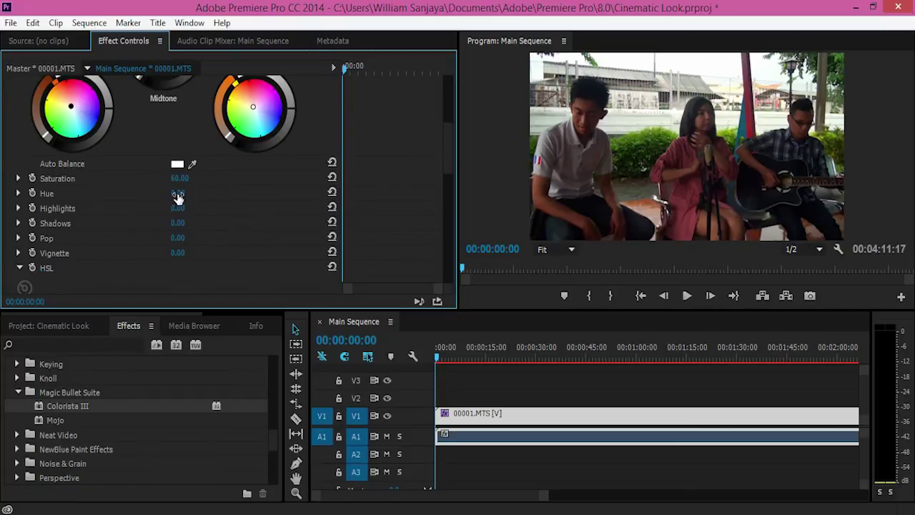
left_click(183, 195)
type("5")
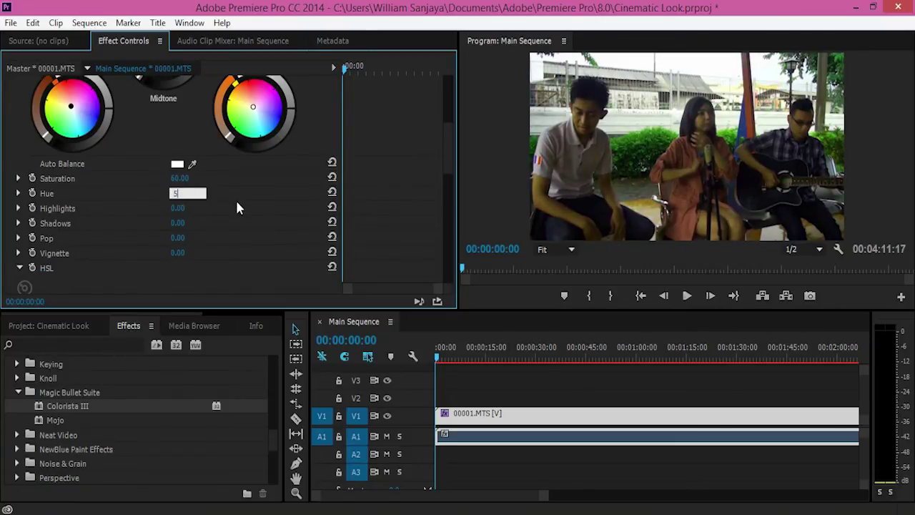
key("Return")
scroll(201, 196, "down", 1)
left_click(178, 179)
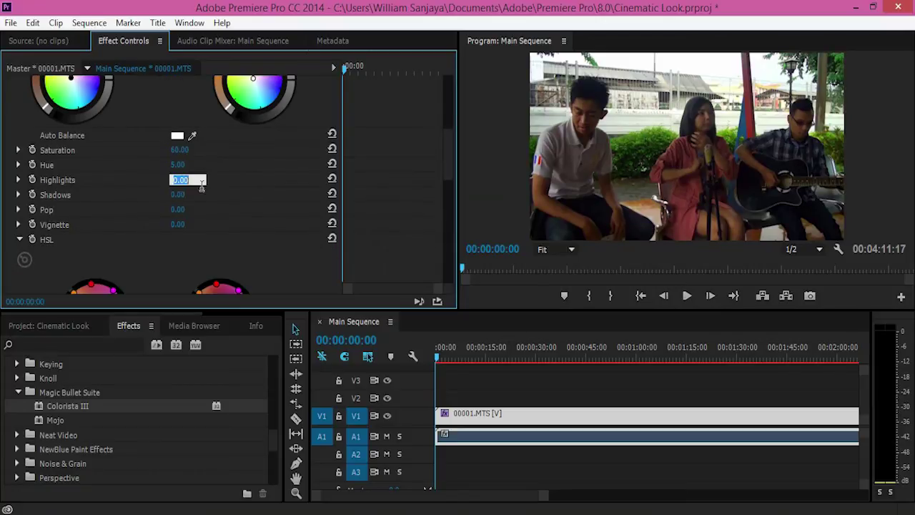
type("5")
key("Return")
Step: Set the Colorista III shadows to 60 after trying out 70 and 50
scroll(221, 205, "down", 1)
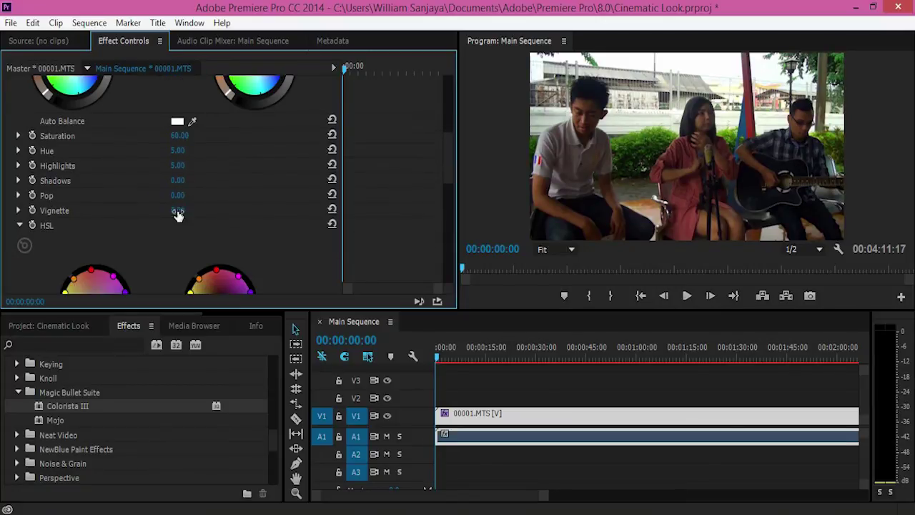
left_click(177, 180)
type("70")
key("Return")
left_click(178, 181)
type("50")
key("Return")
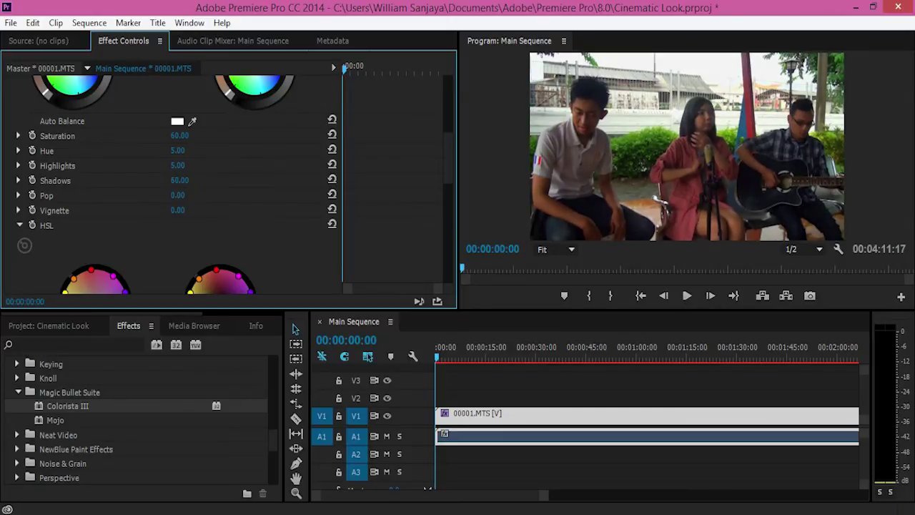
left_click_drag(179, 180, 194, 180)
Step: Set the Colorista III vignette to 40
scroll(213, 190, "down", 1)
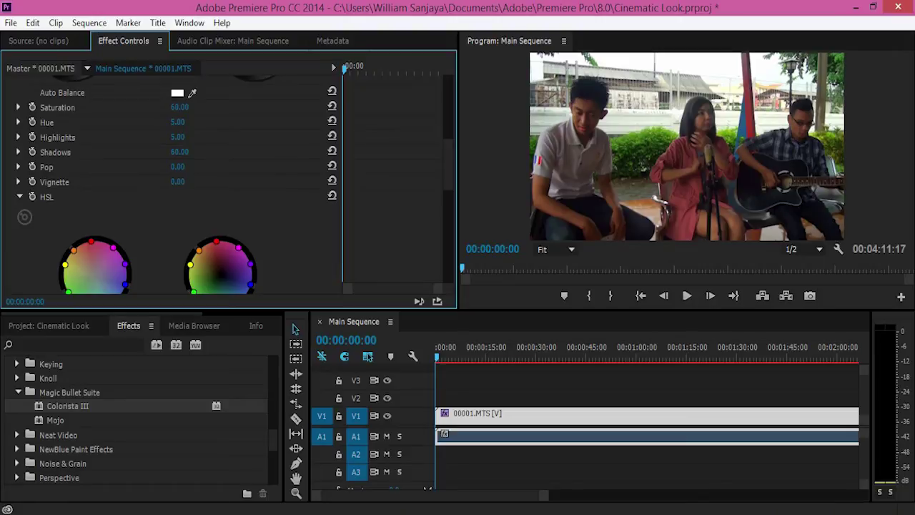
left_click_drag(178, 182, 193, 181)
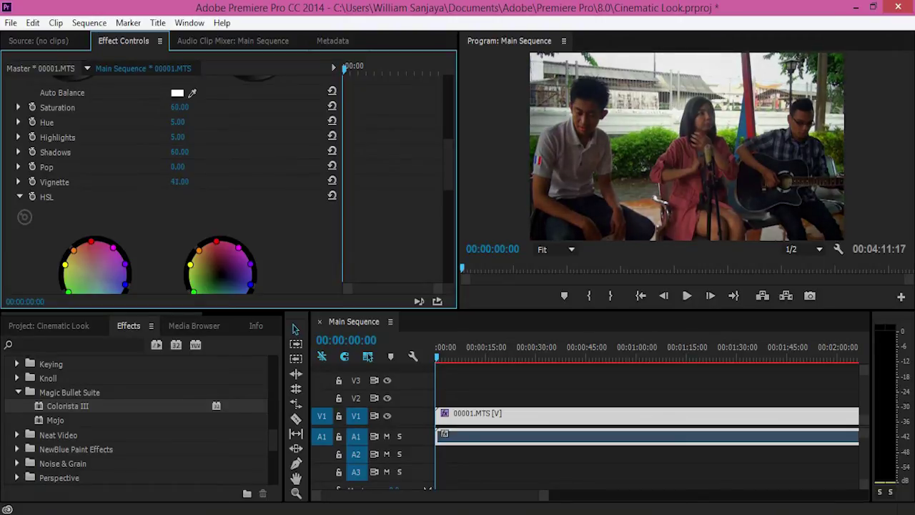
scroll(273, 151, "down", 3)
scroll(274, 125, "up", 6)
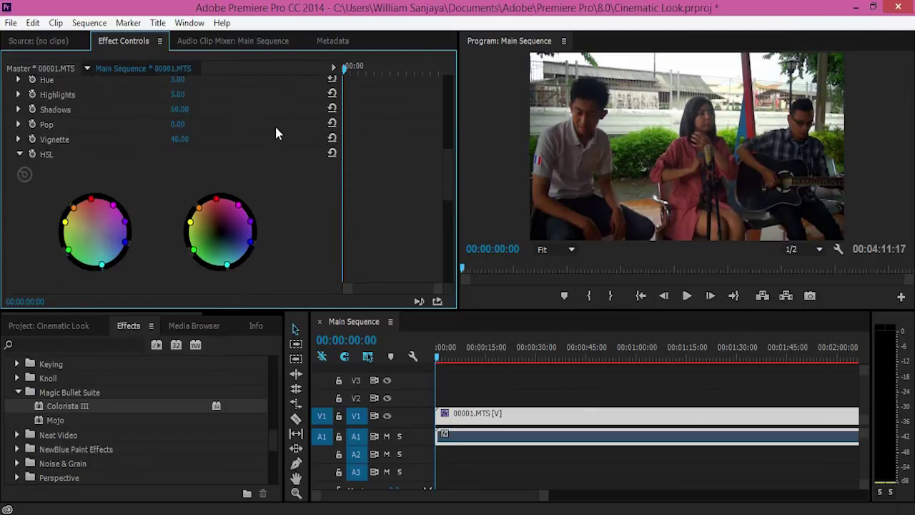
Step: Collapse the Colorista III settings and add the Mojo effect from Magic Bullet Suite to the clip, checking the frame in a maximized preview
scroll(286, 136, "up", 5)
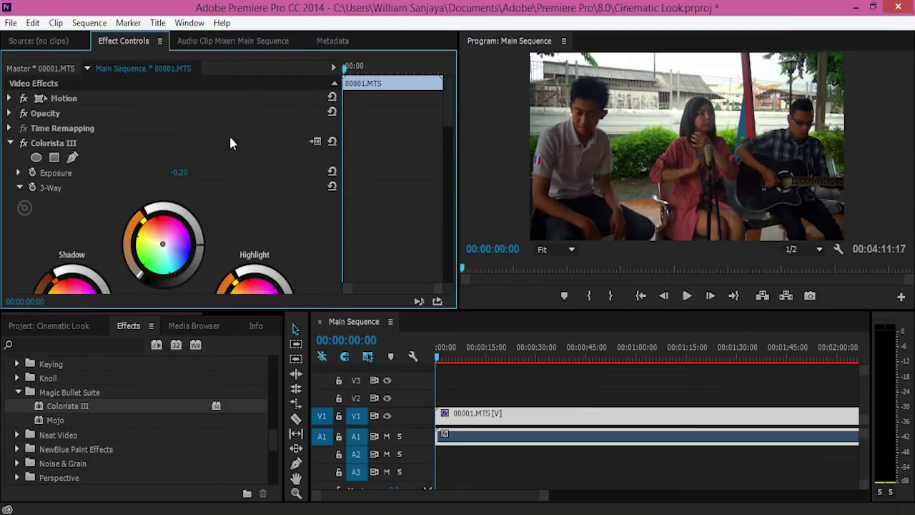
left_click(11, 143)
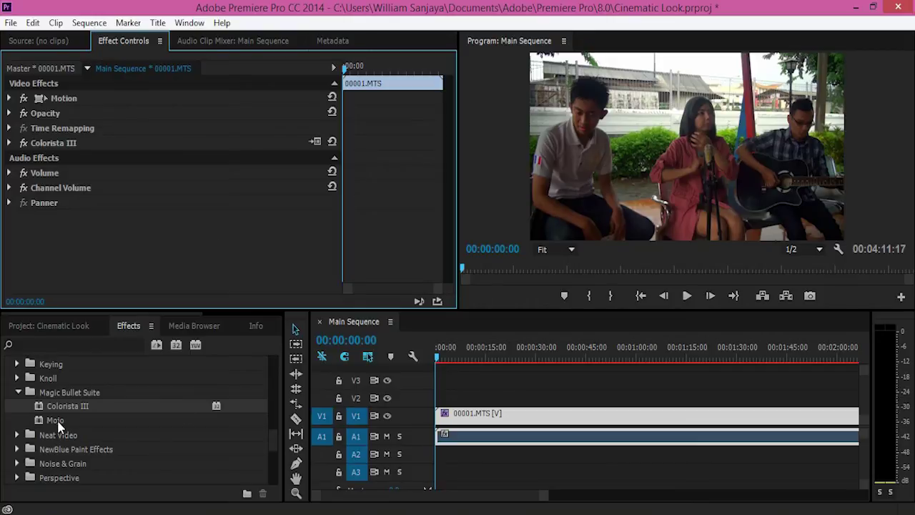
left_click_drag(57, 422, 184, 245)
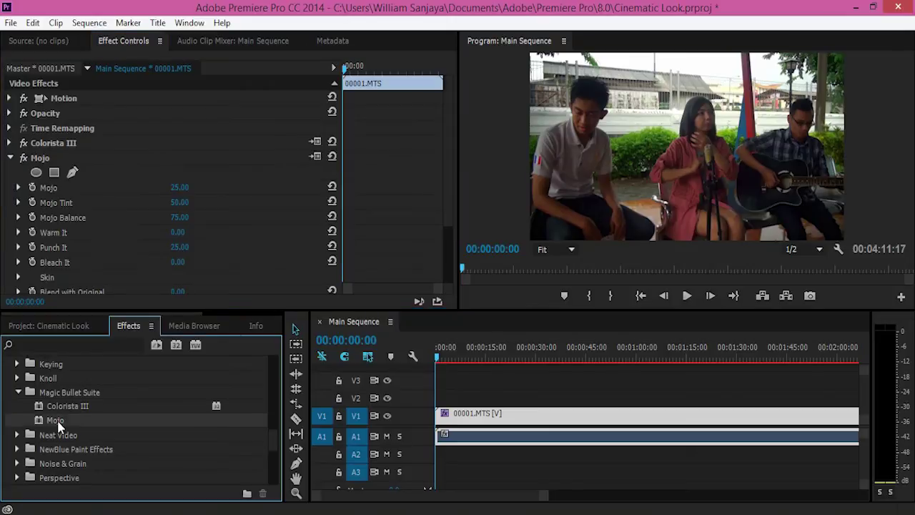
scroll(231, 212, "down", 2)
key("grave")
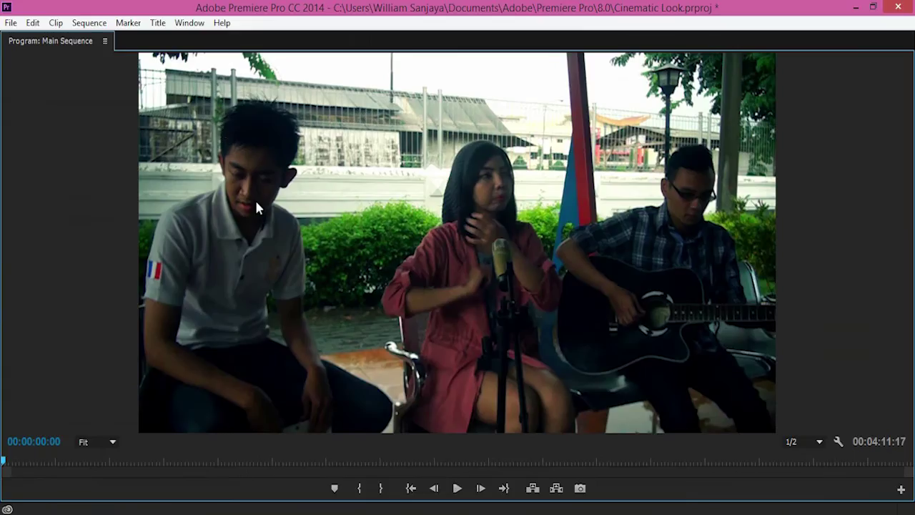
key("grave")
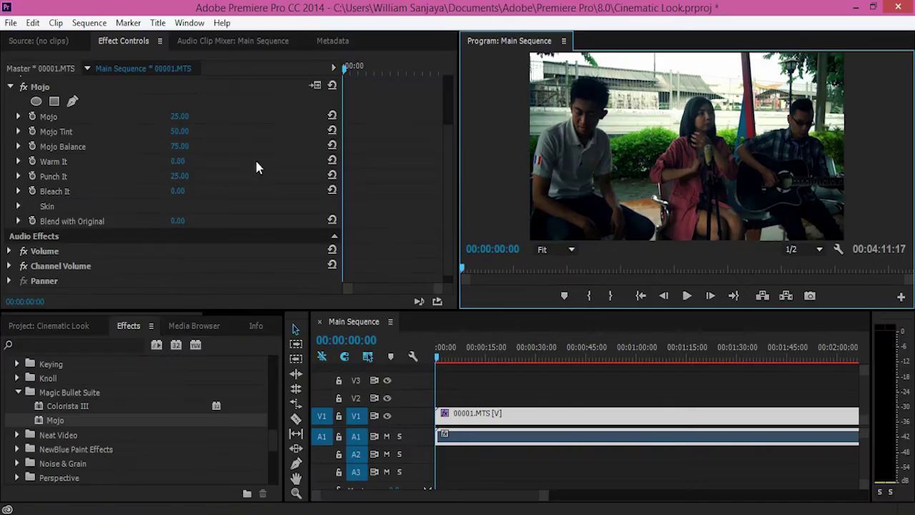
Step: Set the Mojo effect's Mojo amount to 15 and Warm It to 40
scroll(224, 167, "down", 1)
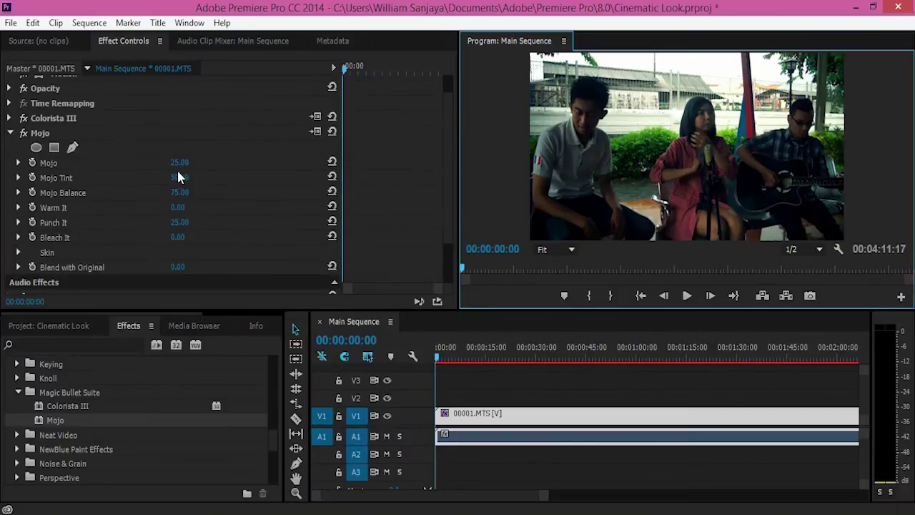
left_click_drag(177, 163, 177, 163)
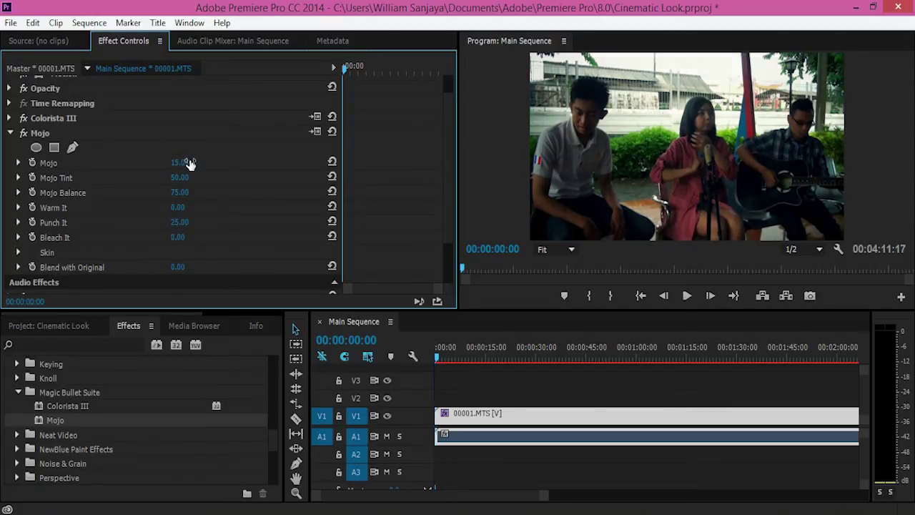
scroll(214, 159, "down", 1)
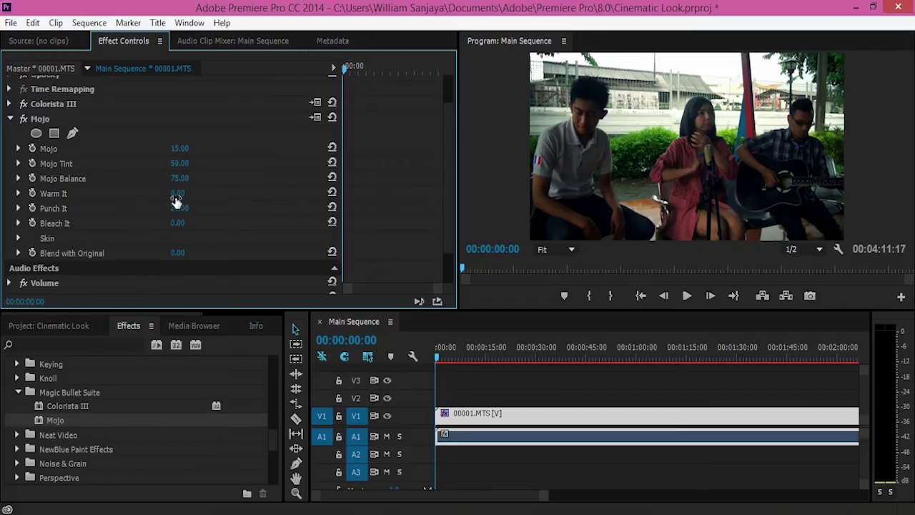
left_click_drag(178, 193, 183, 193)
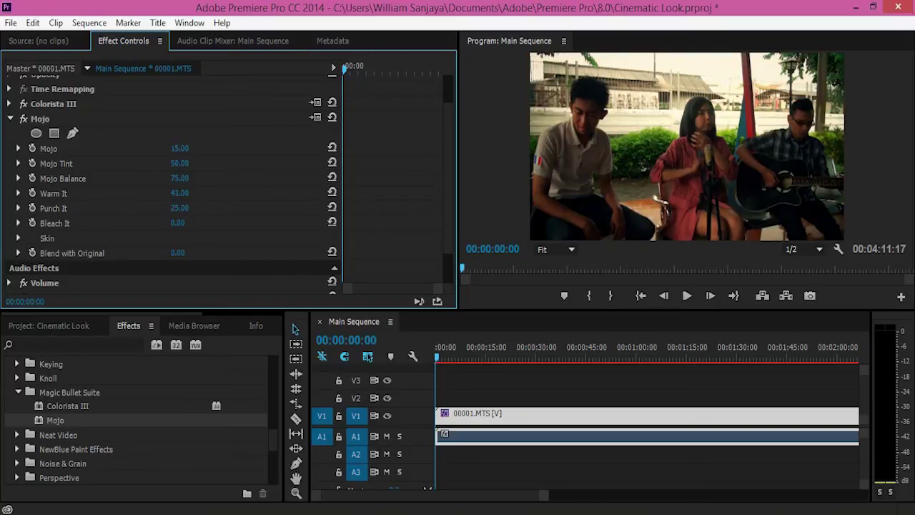
scroll(251, 180, "down", 2)
scroll(232, 132, "up", 1)
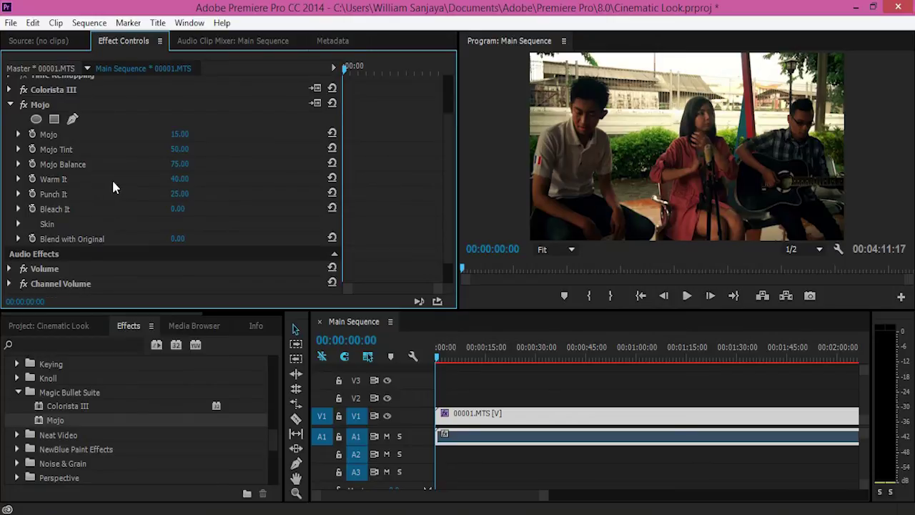
Step: Try a higher Blend with Original amount for Mojo, return it to 0 and check the frame in a maximized preview
scroll(143, 207, "down", 1)
mouse_move(176, 226)
left_mouse_down()
mouse_move(217, 226)
mouse_move(176, 226)
left_mouse_up()
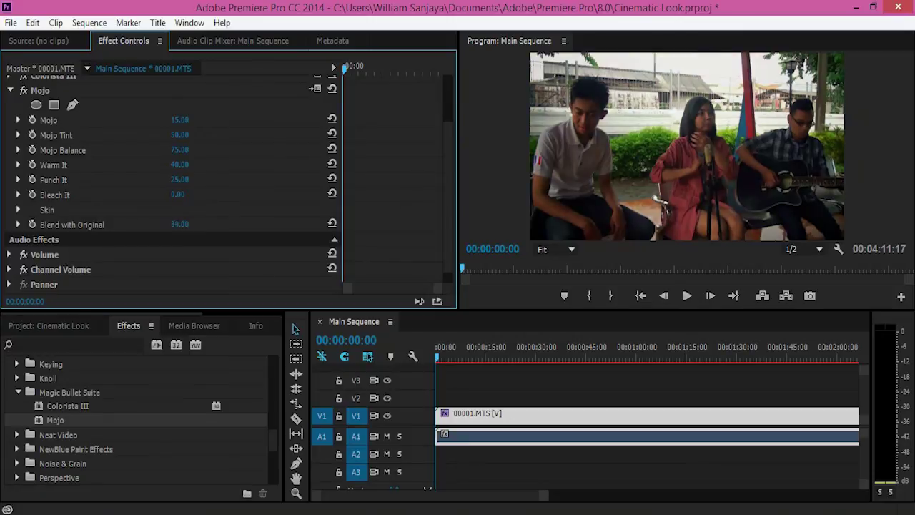
key("grave")
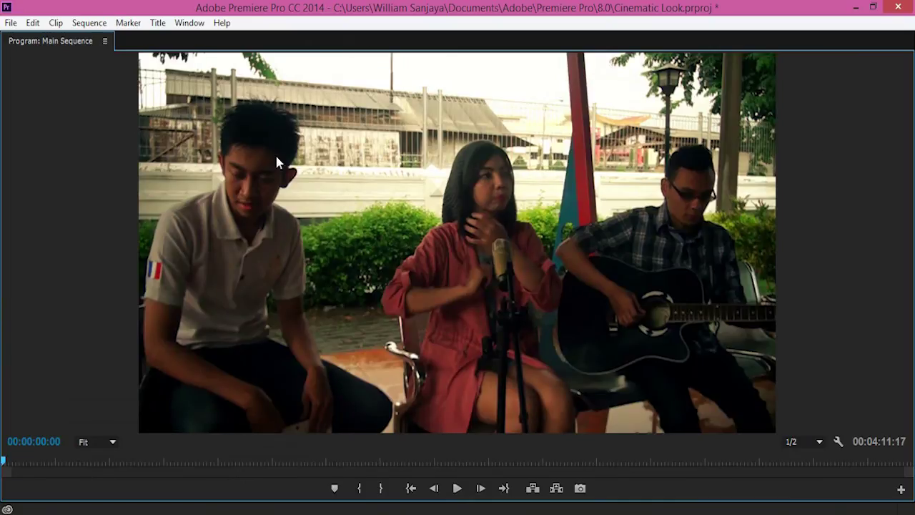
key("grave")
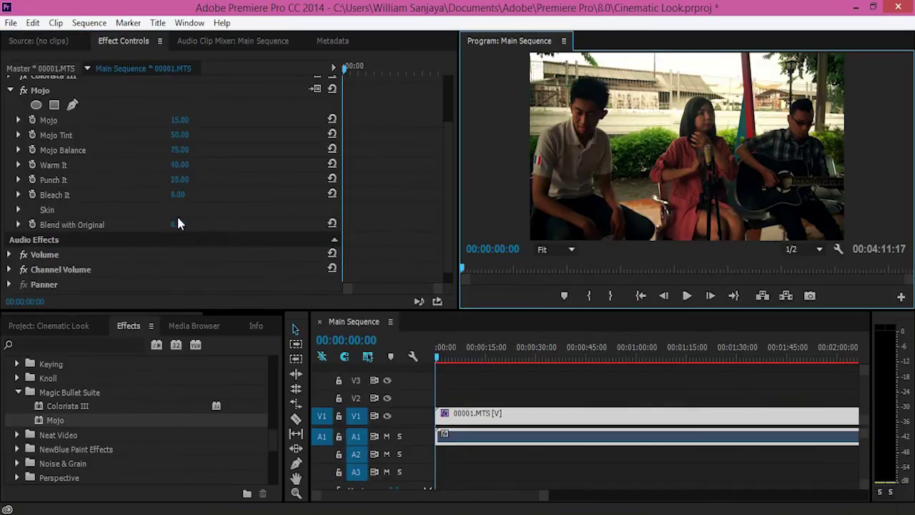
Step: Collapse the Mojo settings and browse for media to import in the Aspect Ratio folder under STARS Entertainment > AE
scroll(42, 186, "up", 2)
left_click(13, 134)
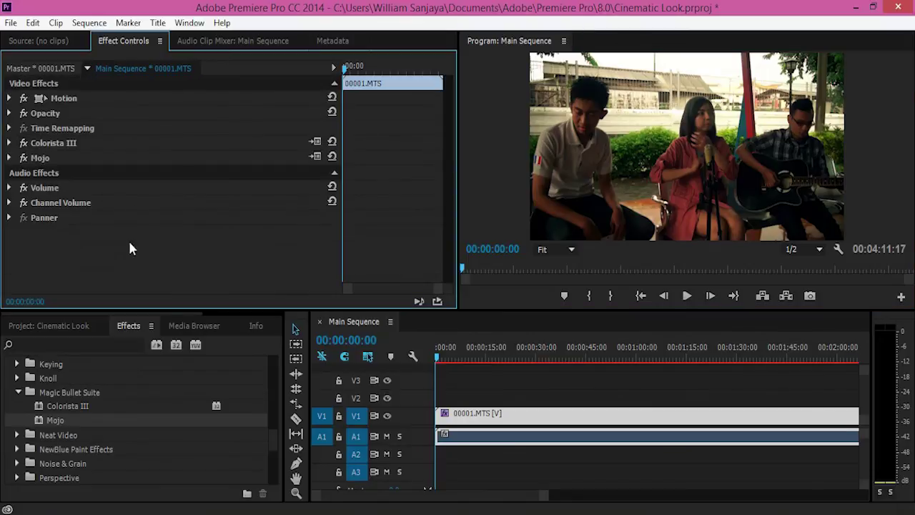
left_click(59, 326)
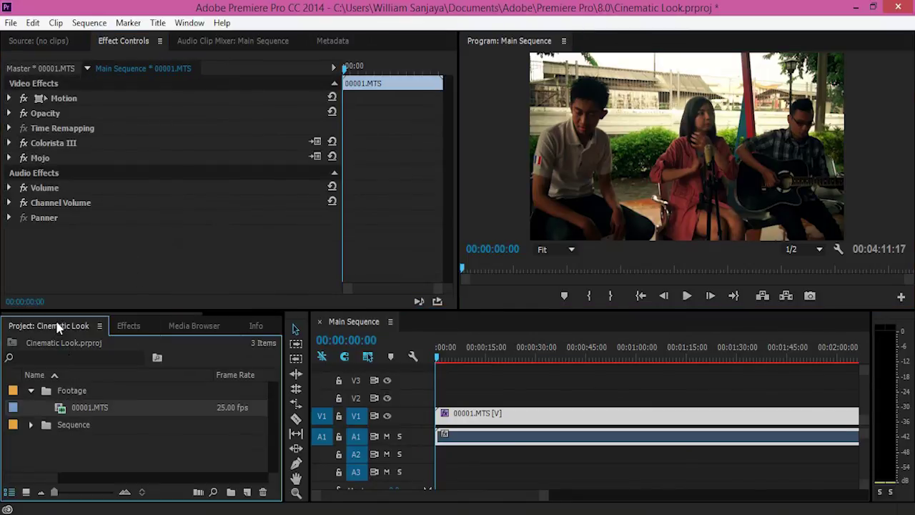
double_click(80, 439)
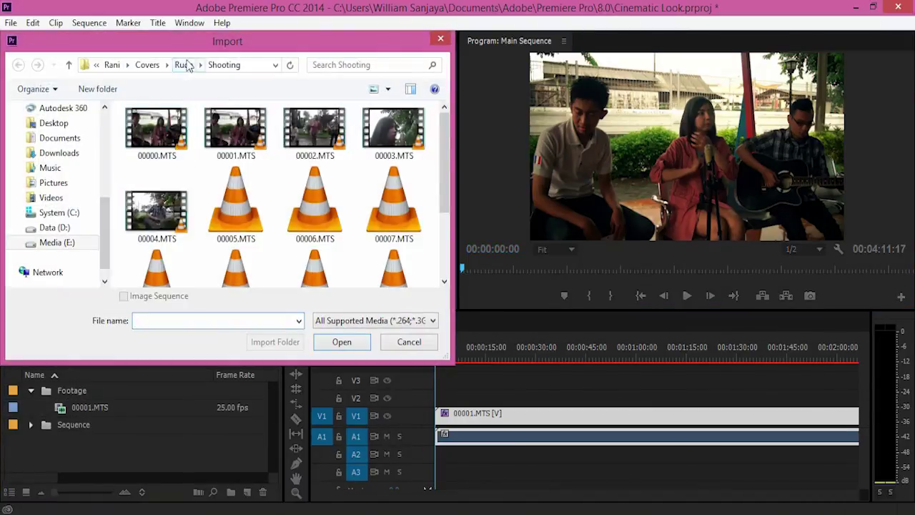
left_click(182, 65)
left_click(152, 67)
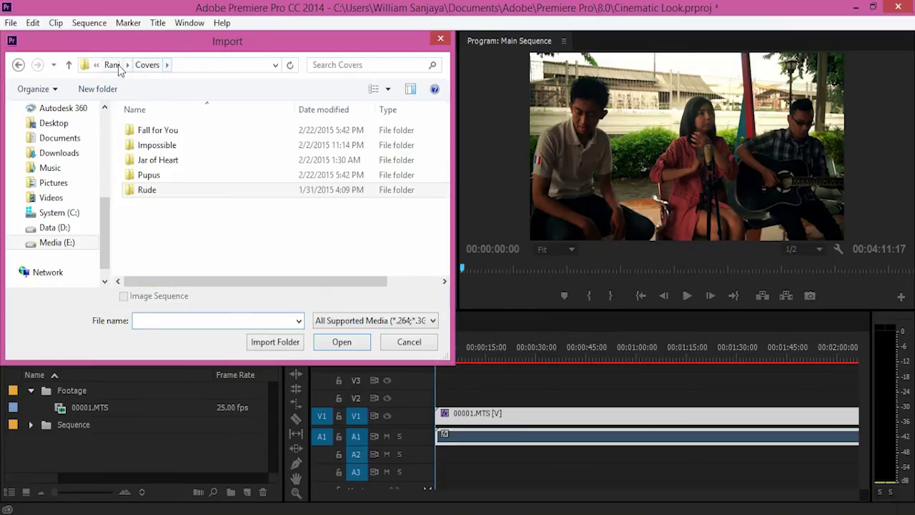
left_click(112, 65)
left_click(146, 65)
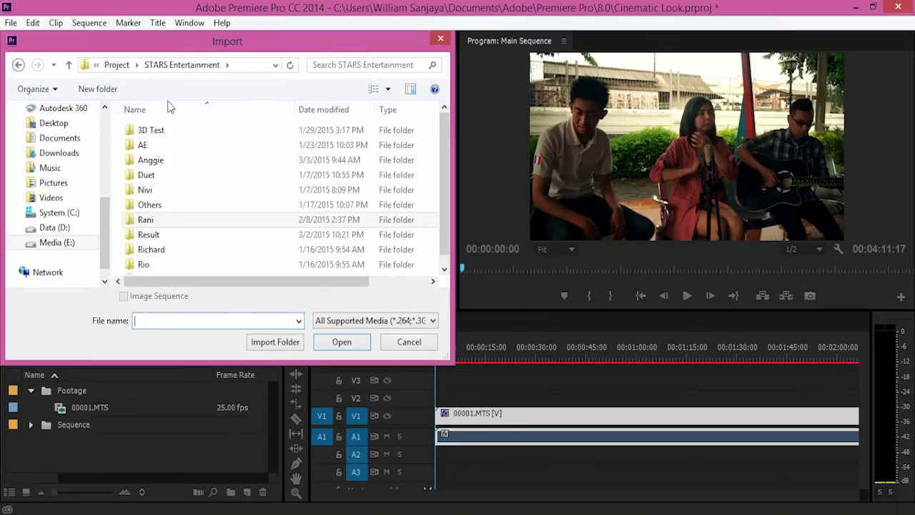
double_click(173, 147)
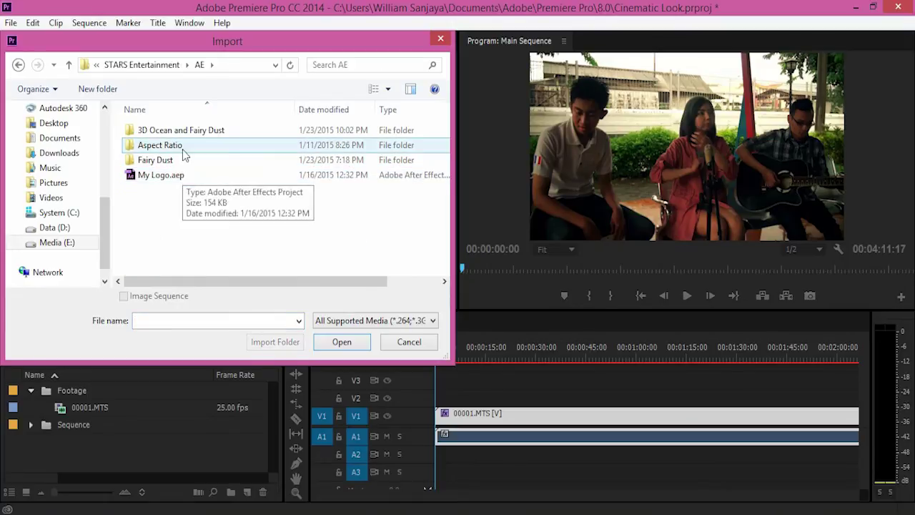
double_click(183, 147)
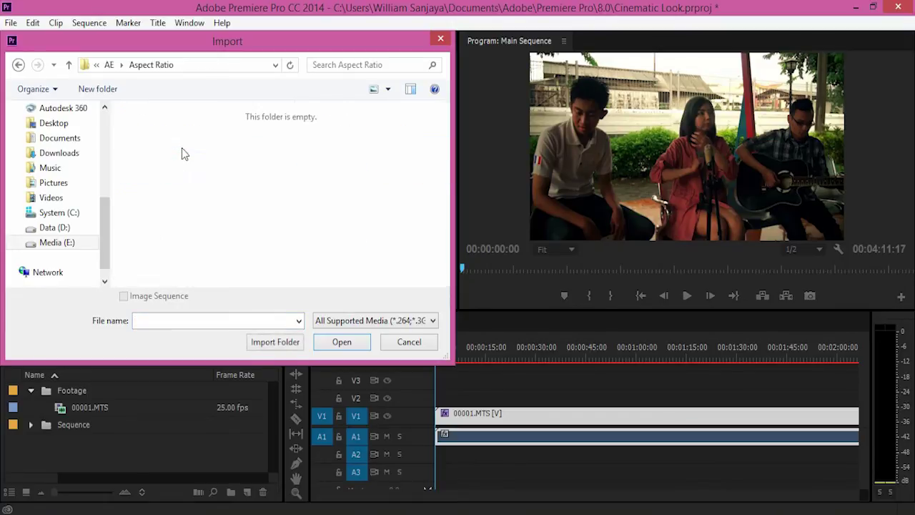
Step: Import 720p Cinematic Aspect Ratio_00000.png as an image sequence and move it into the Footage bin
left_click(229, 147)
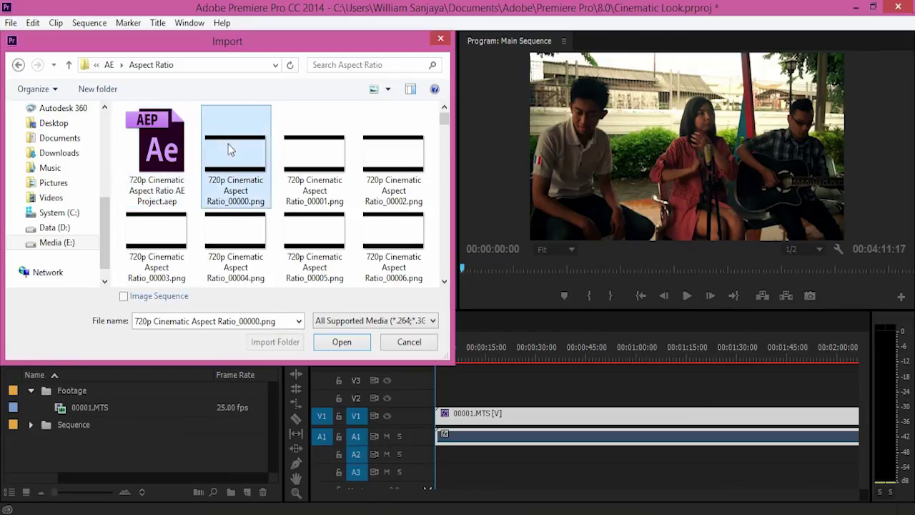
left_click(124, 296)
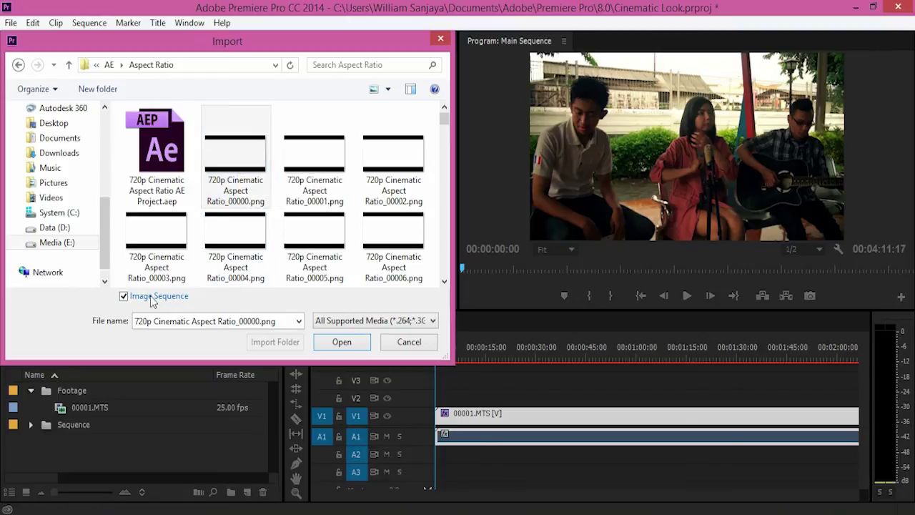
left_click(123, 296)
left_click(125, 297)
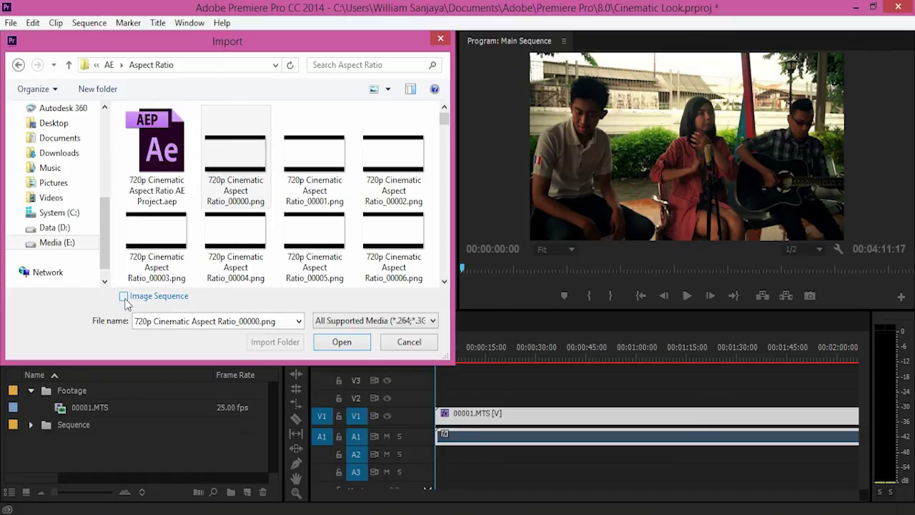
left_click(340, 342)
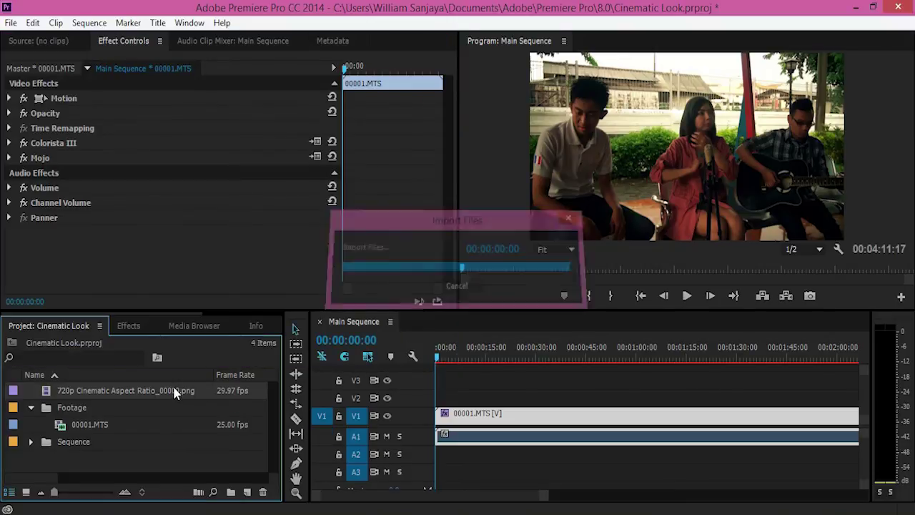
left_click_drag(47, 391, 51, 408)
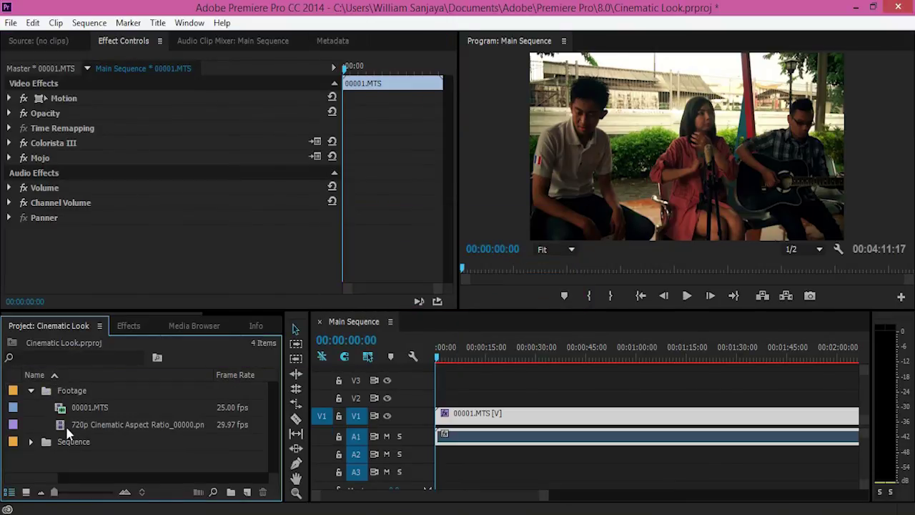
Step: Place the 720p Cinematic Aspect Ratio sequence on track V2 at the start of the timeline and check the frame in a maximized preview
left_click_drag(272, 434, 439, 397)
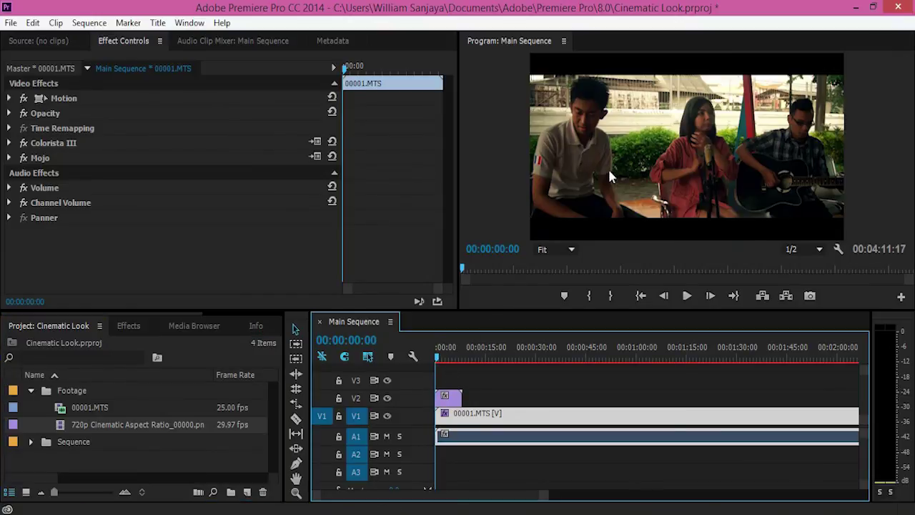
key("grave")
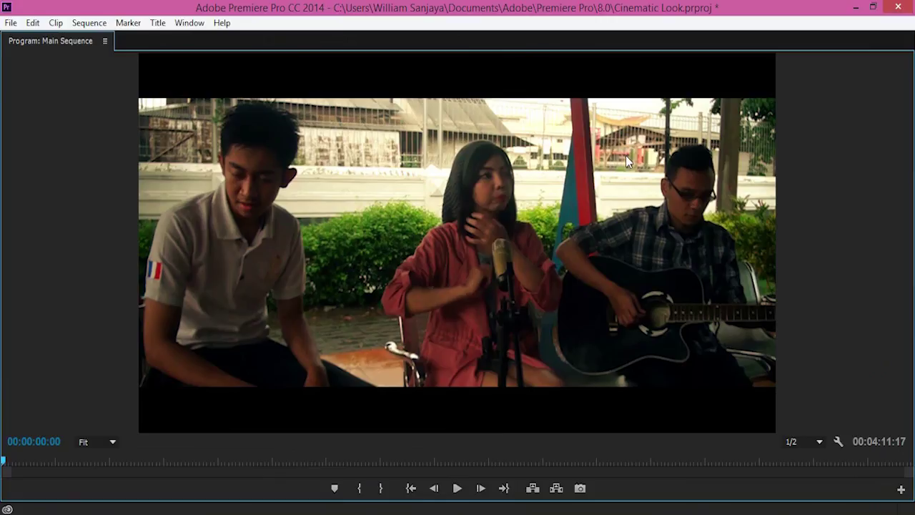
key("grave")
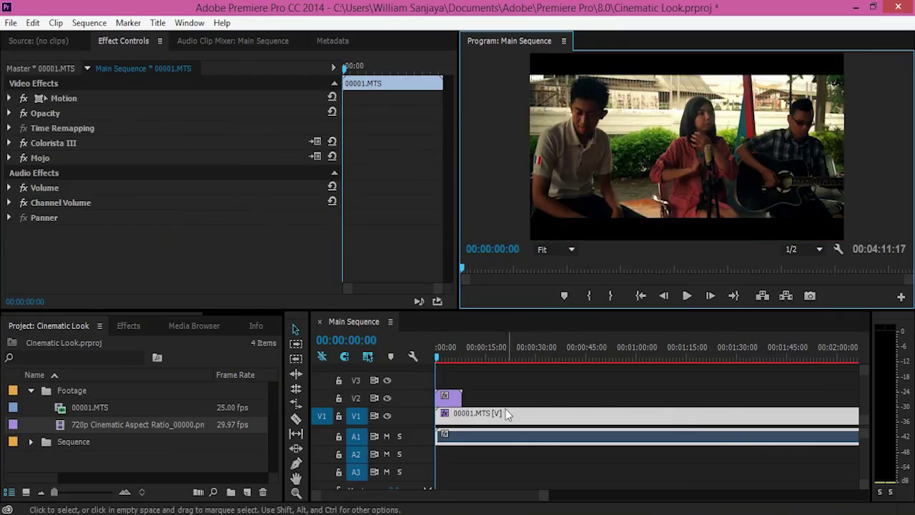
Step: Set the speed of the 720p Cinematic Aspect Ratio clip on track V2 to 1% to lengthen it
left_click(452, 404)
right_click(454, 402)
right_click(456, 401)
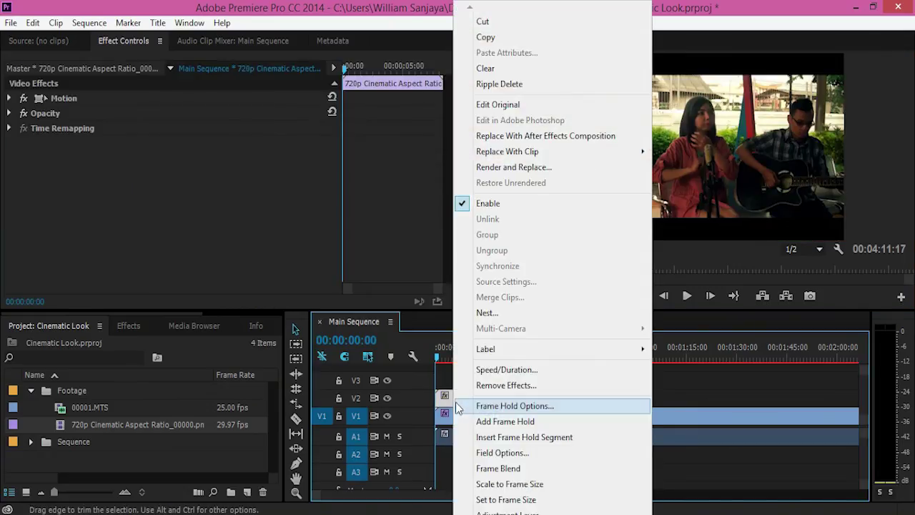
left_click(507, 369)
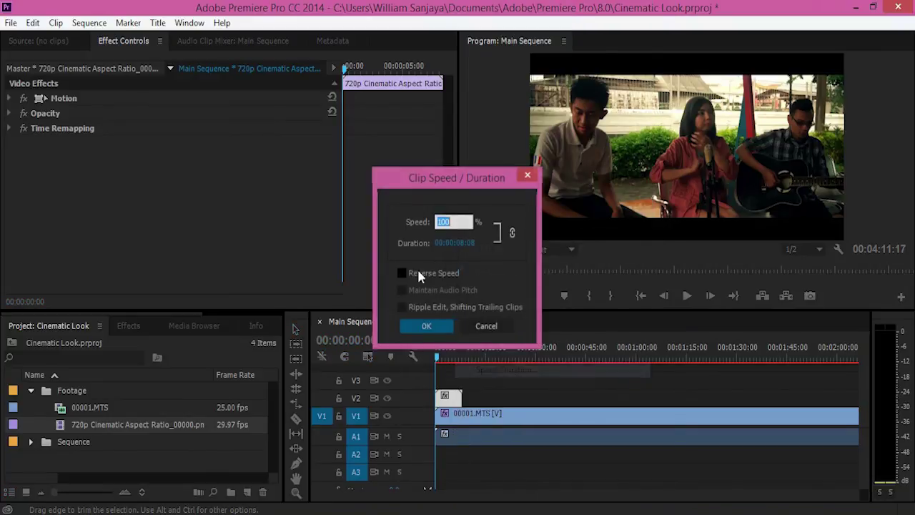
type("1")
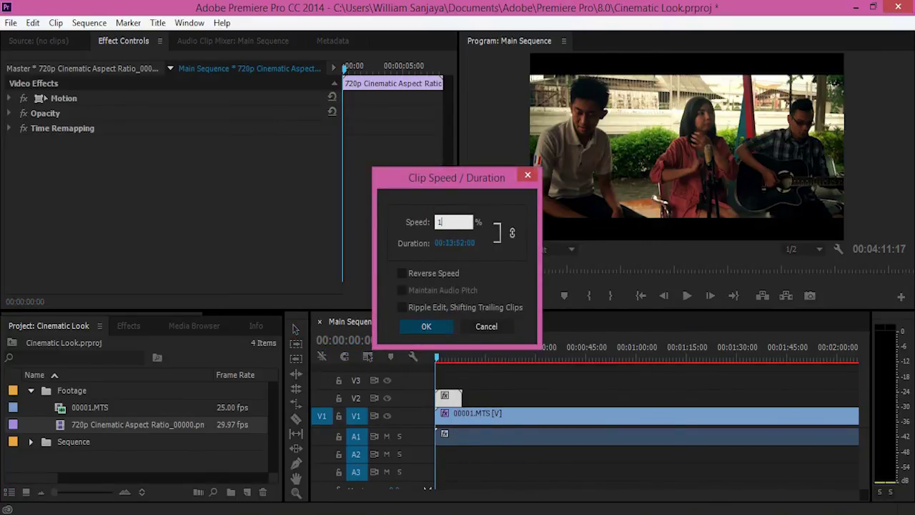
left_click(435, 326)
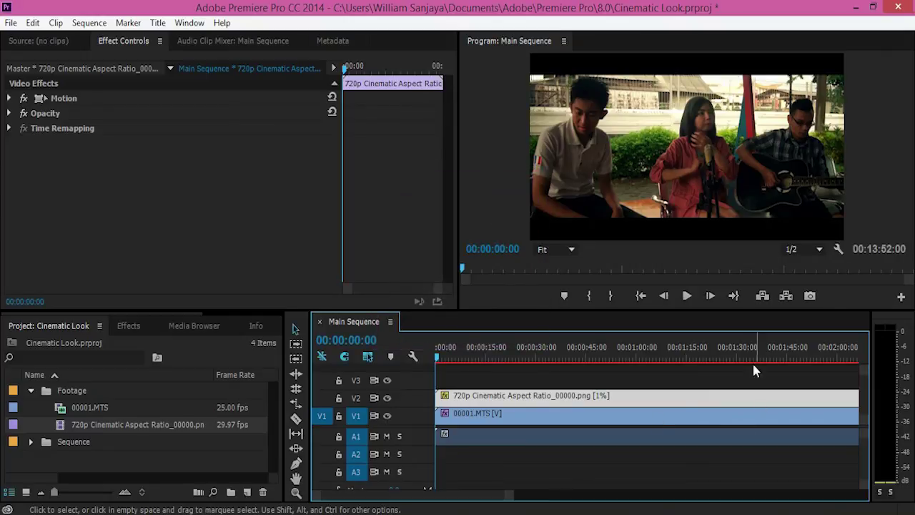
Step: Split the aspect ratio overlay on track V2 with the Razor tool at the point where 00001.MTS ends
scroll(729, 371, "down", 4)
key("minus")
key("minus")
key("minus")
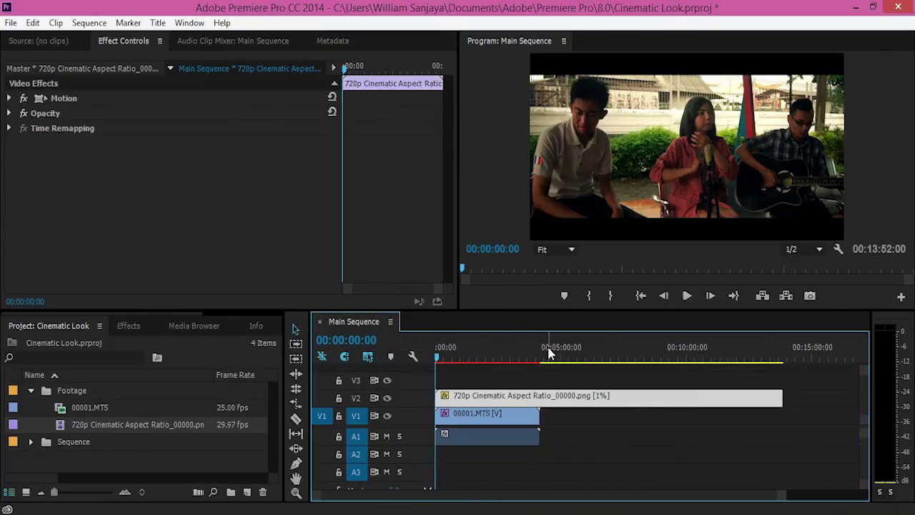
left_click(535, 348)
key("equal")
key("equal")
key("equal")
key("=")
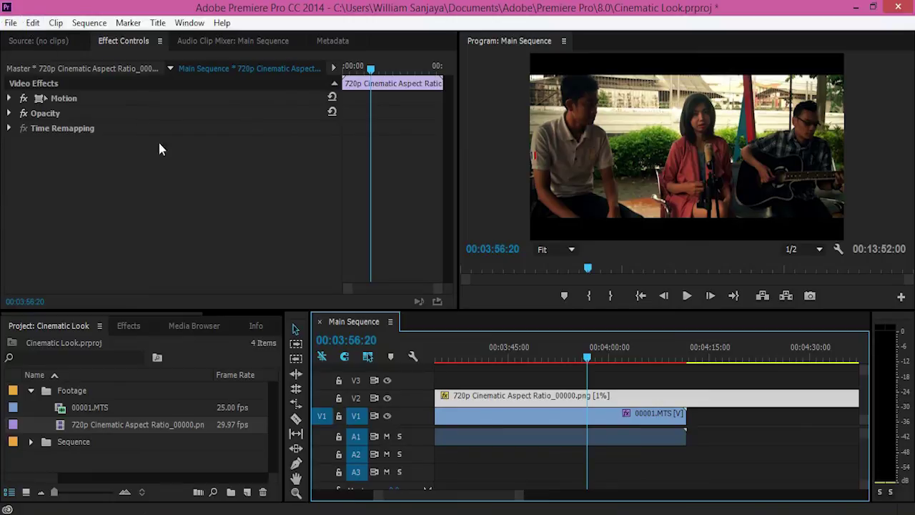
key("c")
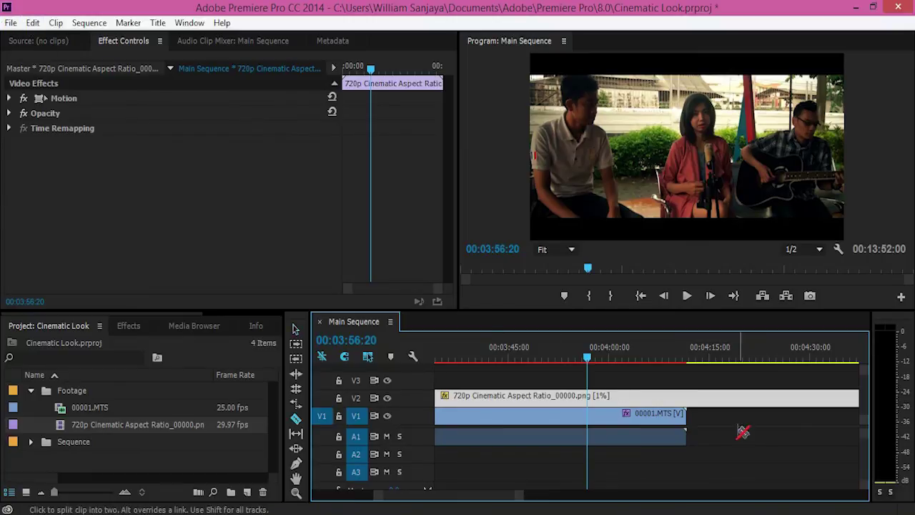
left_click(694, 397)
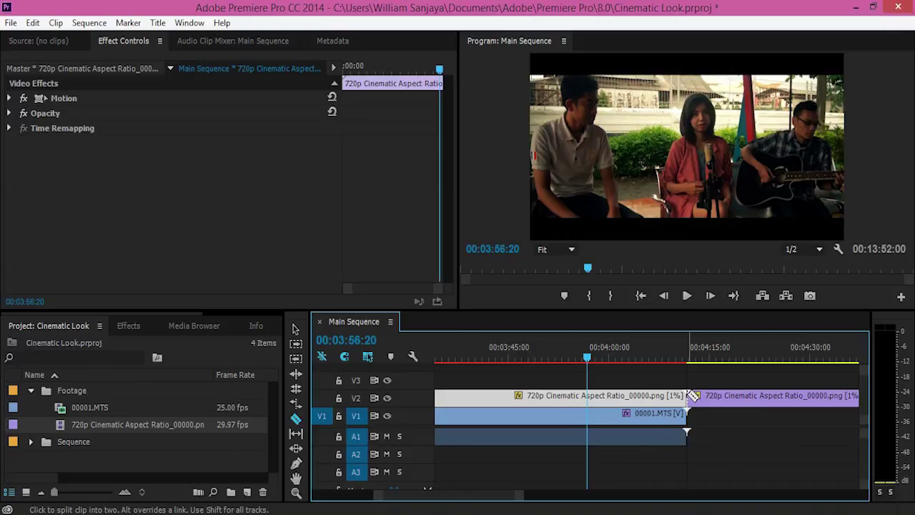
Step: Delete the leftover overlay piece on track V2 that extends beyond the end of 00001.MTS
key("v")
left_click(701, 404)
key("Delete")
Step: Check the letterboxed picture at several earlier points of the sequence, including a maximized preview at 00:02:01:21
scroll(648, 392, "up", 2)
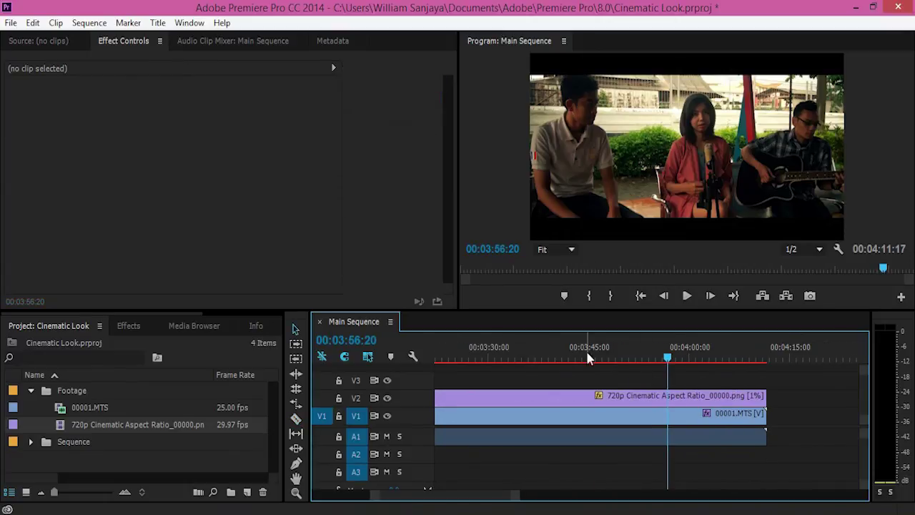
left_click(585, 350)
scroll(495, 407, "up", 1)
scroll(497, 404, "up", 5)
left_click(509, 351)
scroll(549, 392, "up", 4)
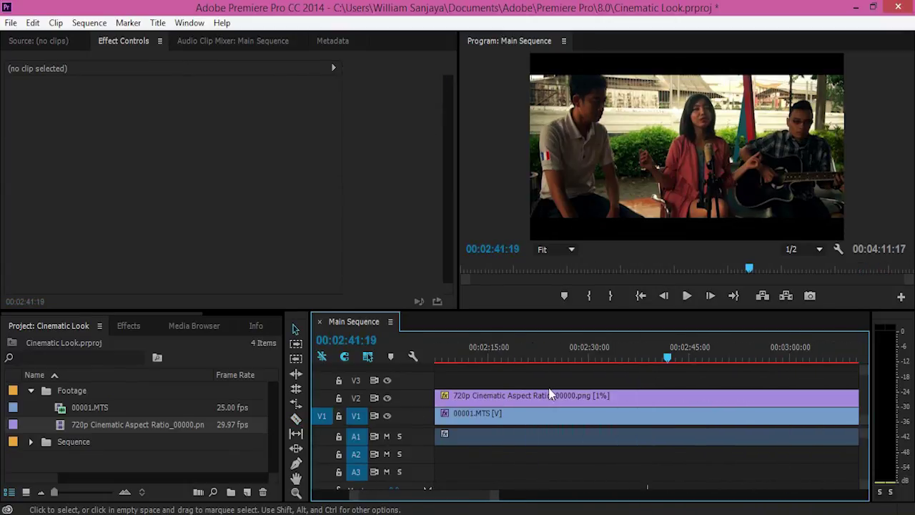
left_click(504, 354)
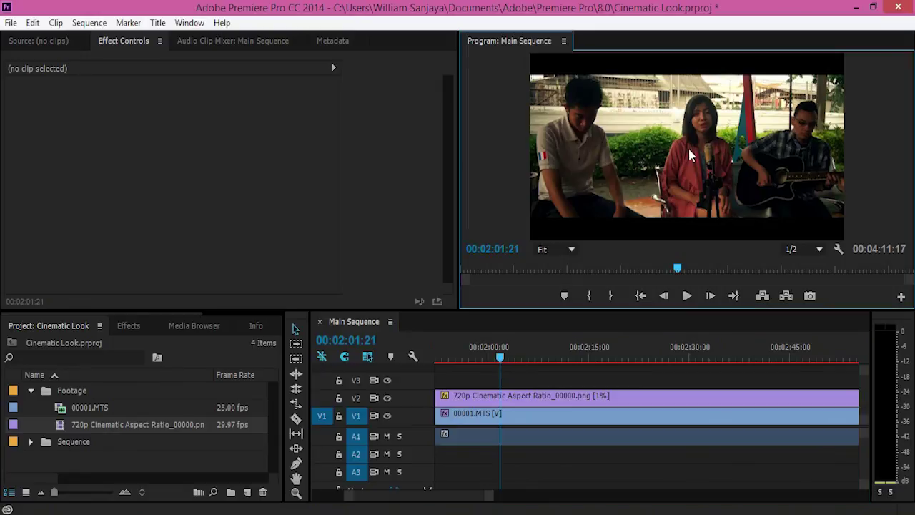
key("grave")
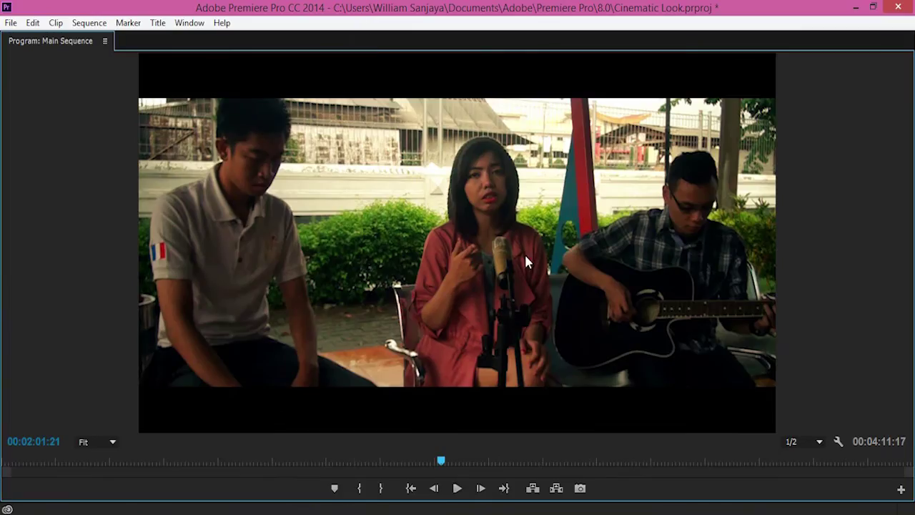
key("grave")
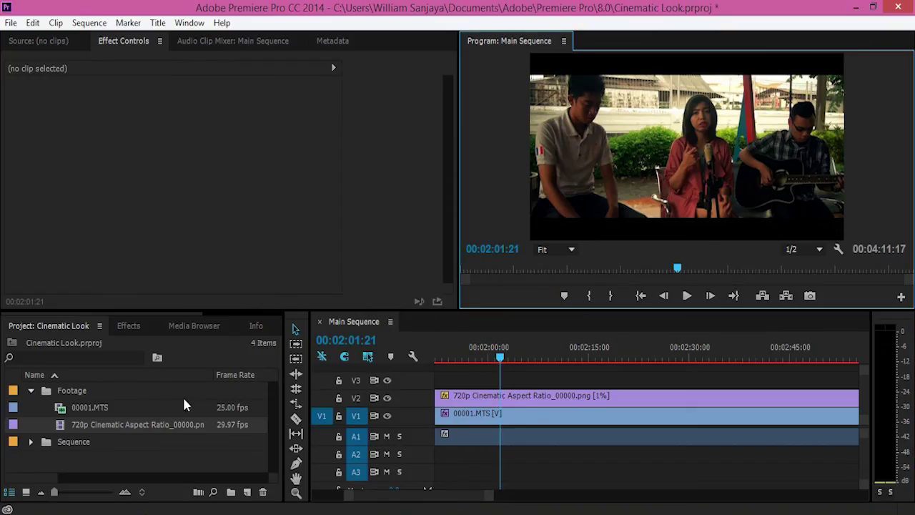
Step: Expand the Motion settings of the 00001.MTS clip and check its framing in a maximized preview
left_click(566, 411)
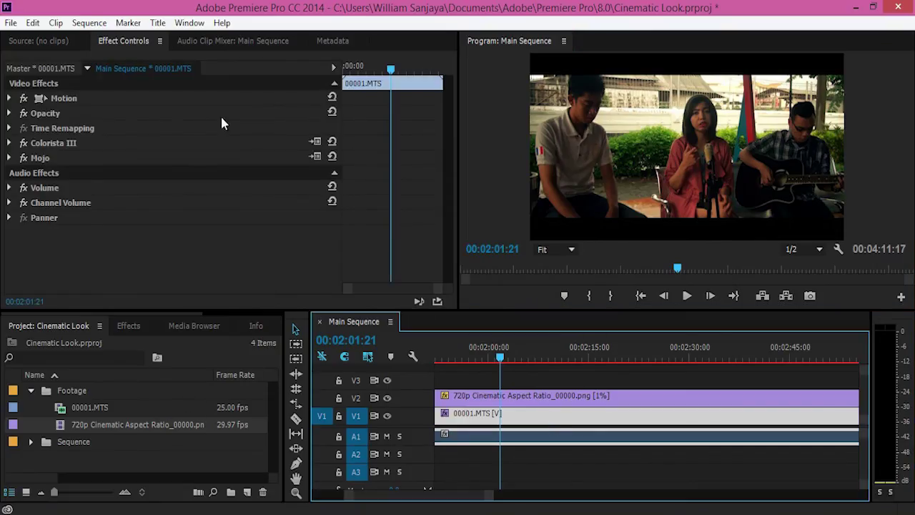
left_click(14, 98)
left_click(726, 107)
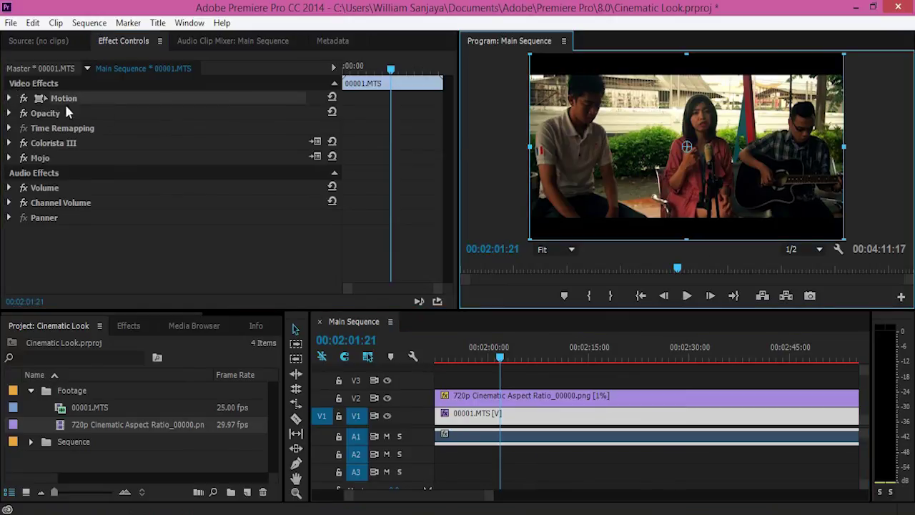
left_click(10, 99)
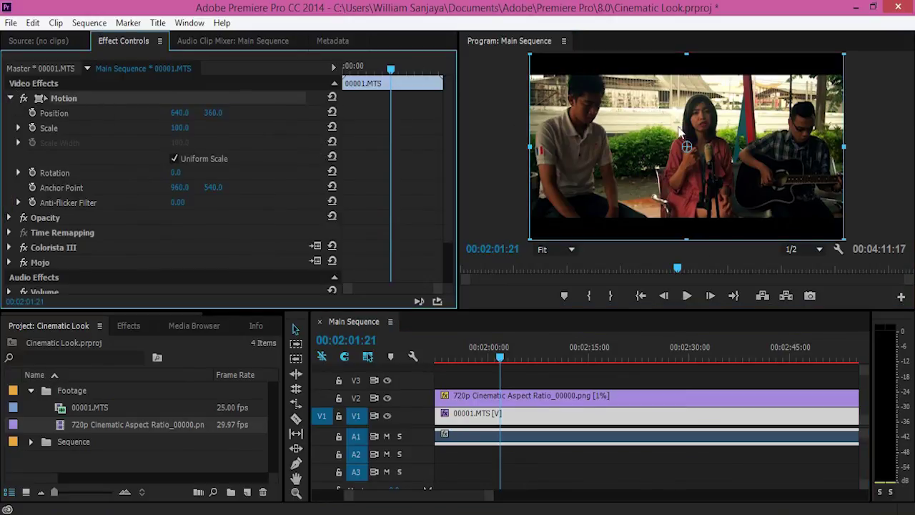
key("grave")
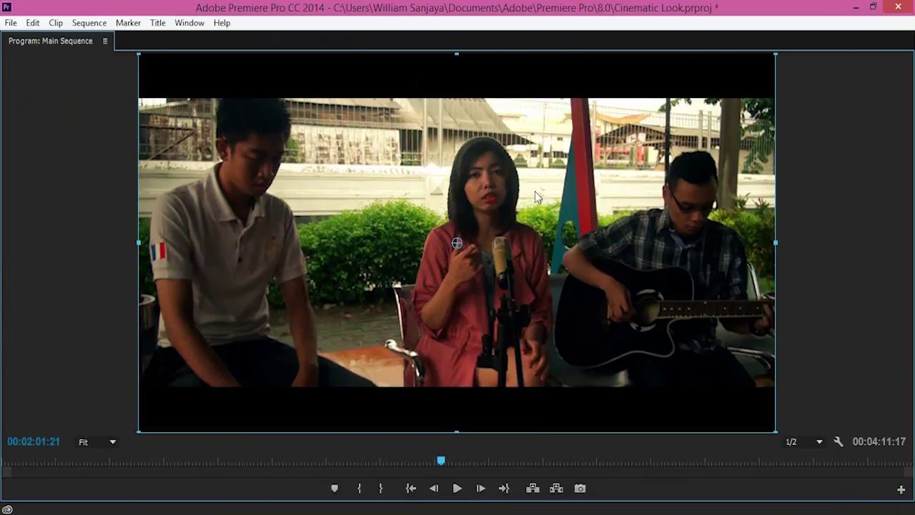
key("grave")
Step: Set the vertical Position of the 00001.MTS clip to 406 to move the picture down within the letterbox
left_click(518, 378)
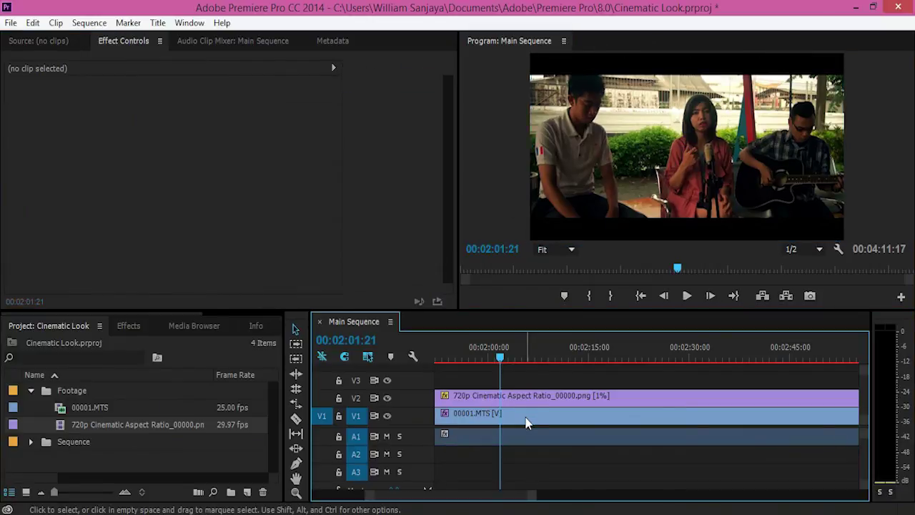
left_click(526, 423)
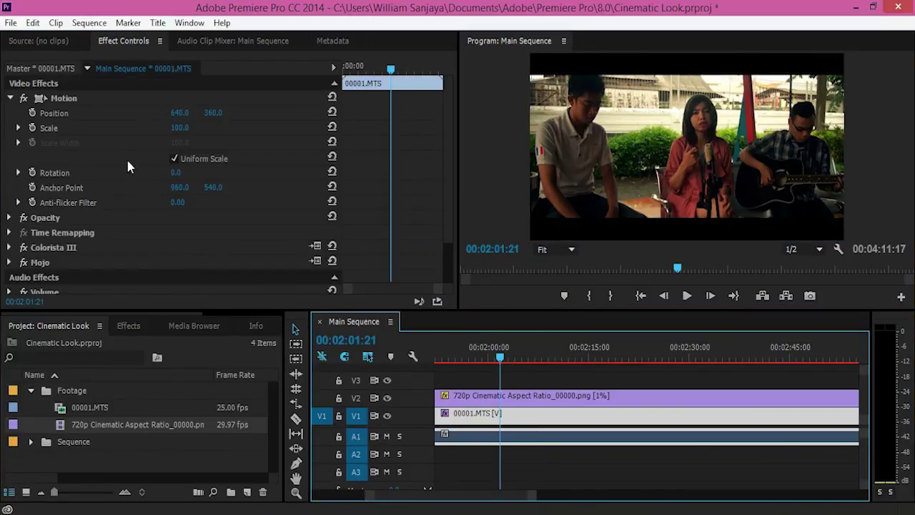
left_click_drag(213, 114, 246, 112)
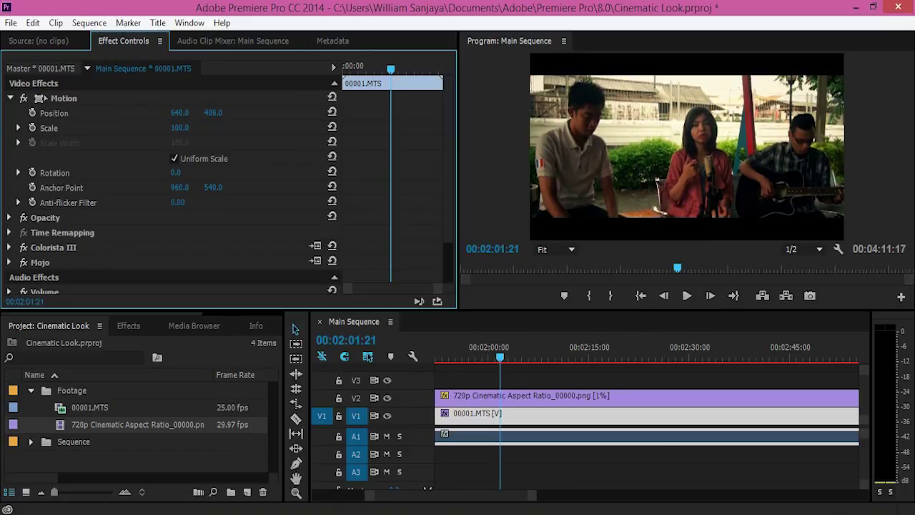
Step: Check the repositioned picture at 00:02:08:24 in a maximized preview
left_click(525, 352)
left_click(565, 353)
left_click(689, 146)
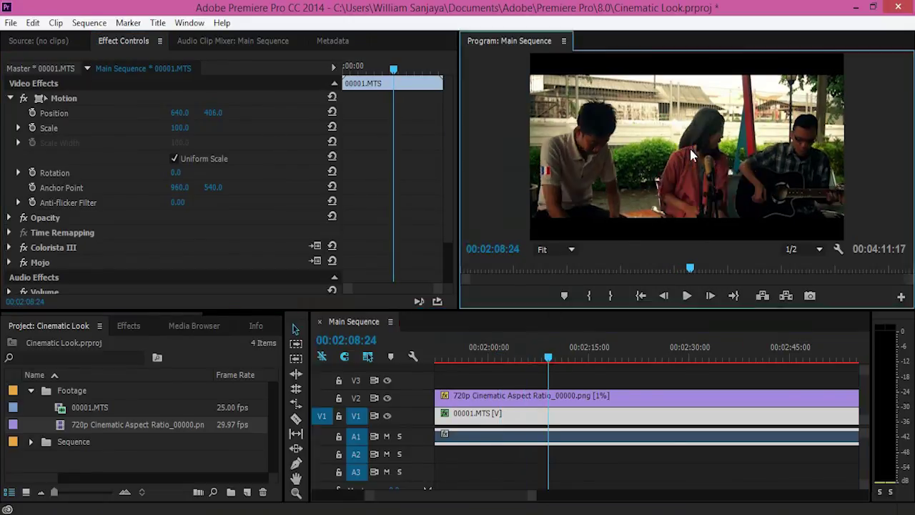
key("grave")
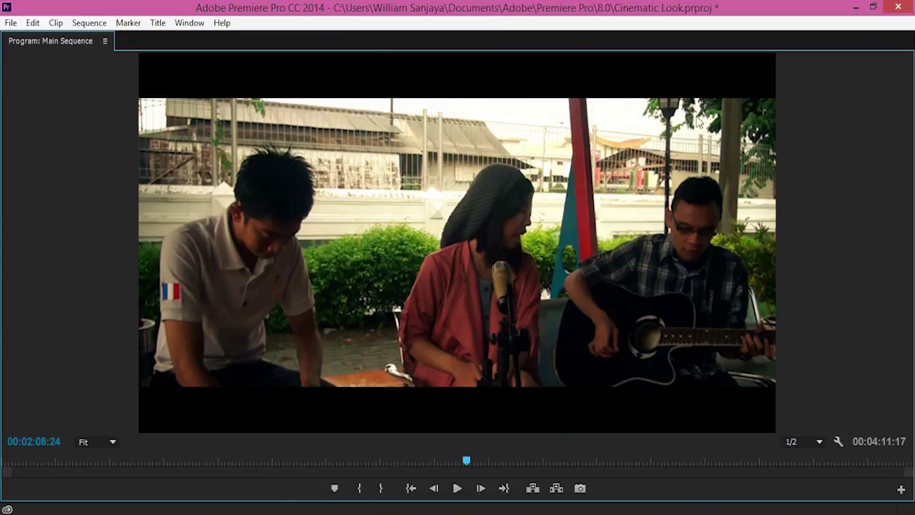